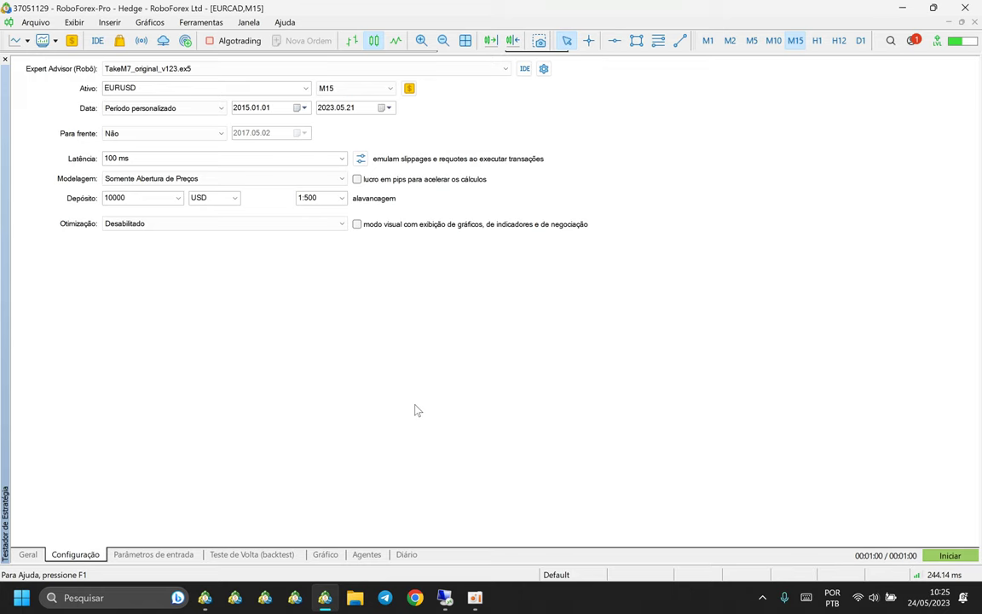
Step: Review the input parameters of the TakeM7_original_v123 expert advisor, from the general options to the layout settings
left_click(175, 554)
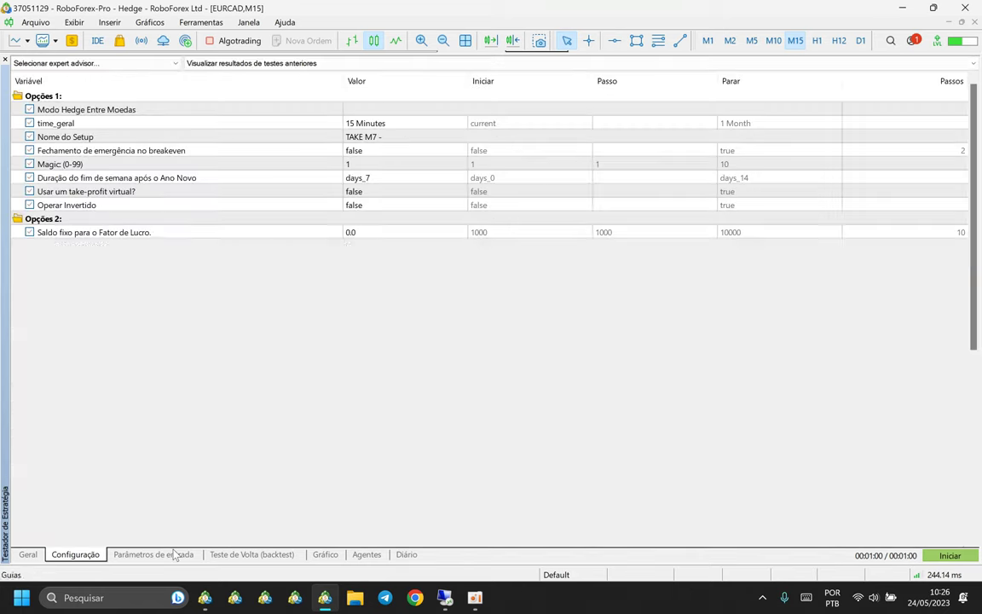
scroll(290, 256, "down", 5)
scroll(263, 272, "up", 3)
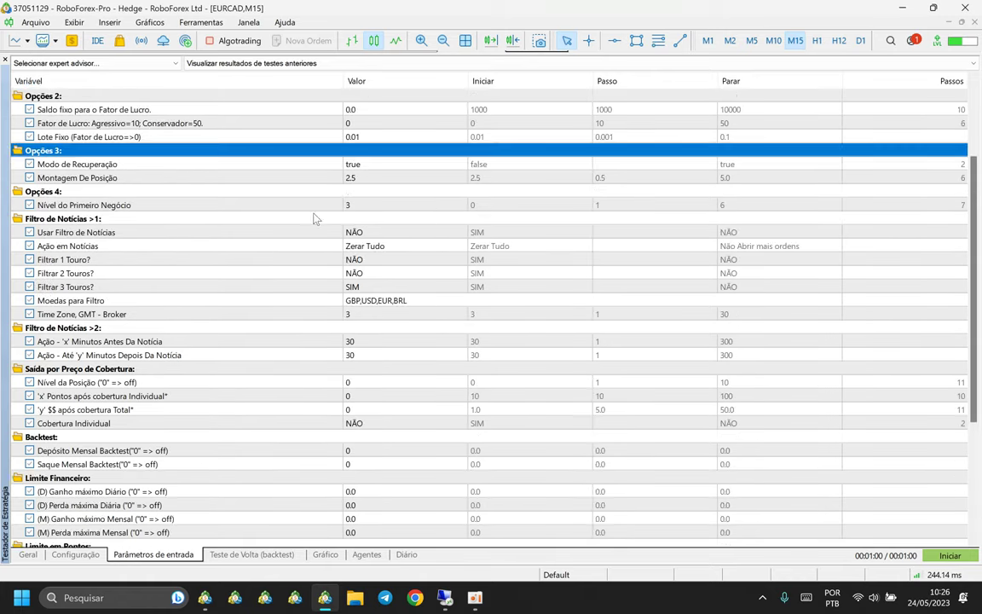
scroll(341, 247, "down", 7)
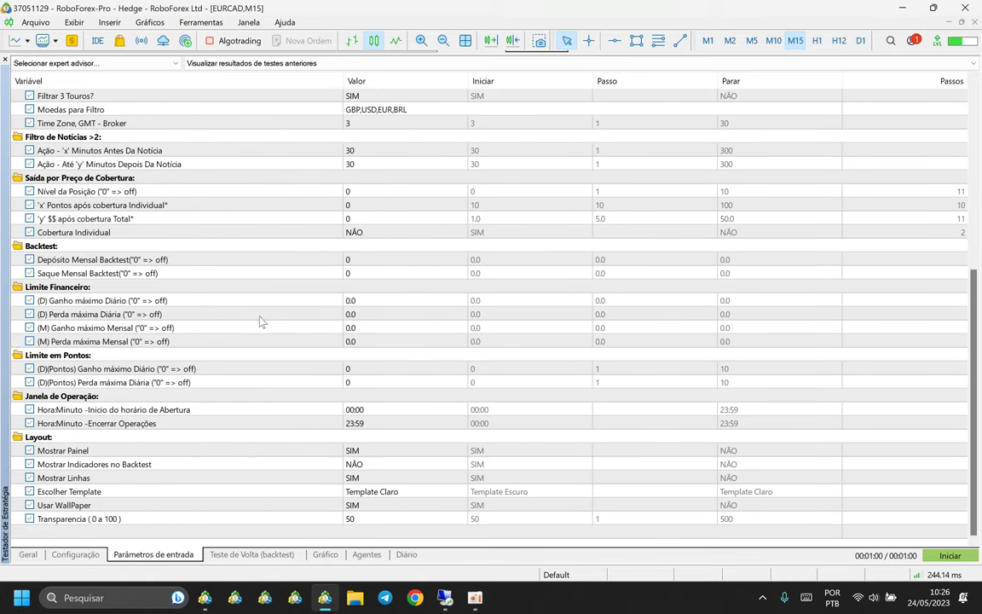
left_click(83, 555)
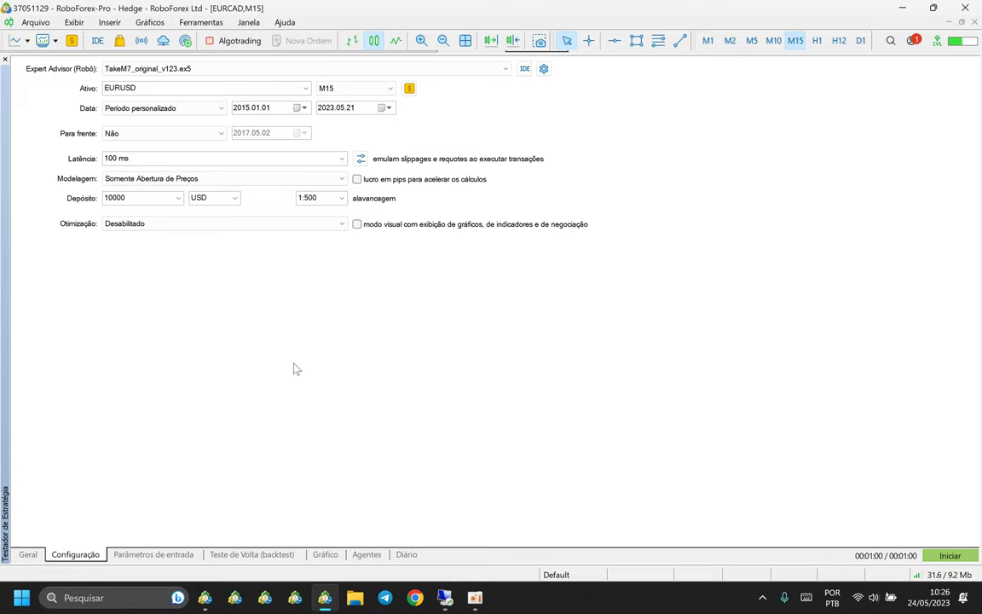
Step: Start a backtest of TakeM7_original_v123 on EURUSD M15, keeping the 2015.01.01 to 2023.05.21 period
left_click(145, 88)
left_click(233, 329)
left_click(160, 88)
left_click(160, 87)
left_click(950, 555)
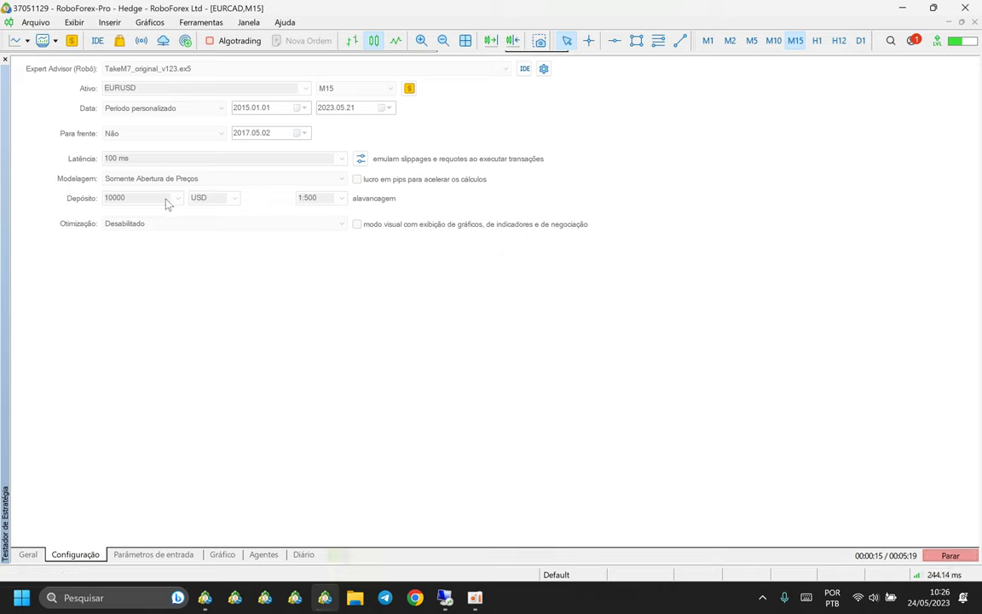
Step: Find and launch the ZoomIt64.exe screen annotation tool while the backtest runs
left_click(14, 602)
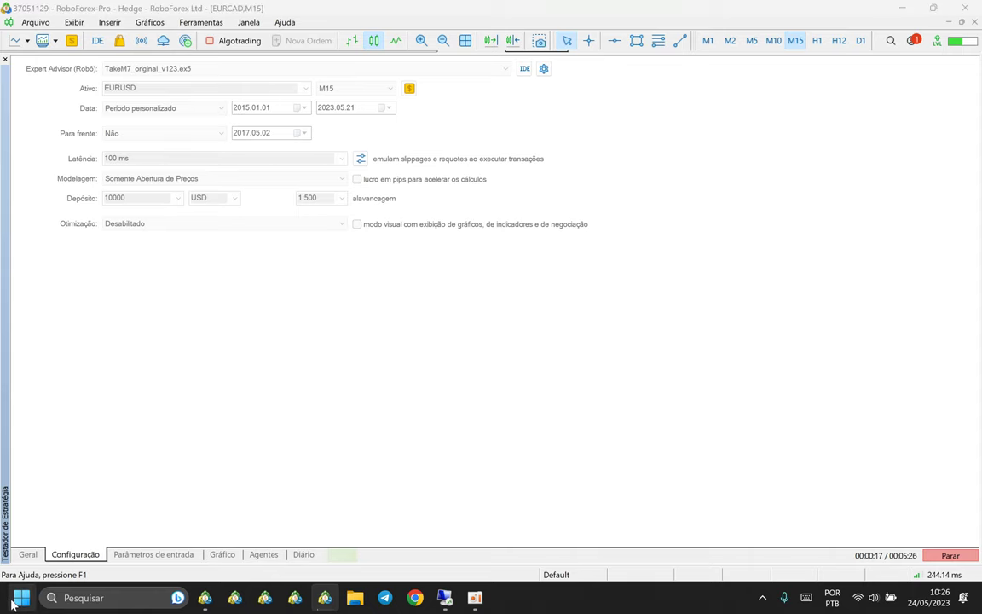
type("zoom")
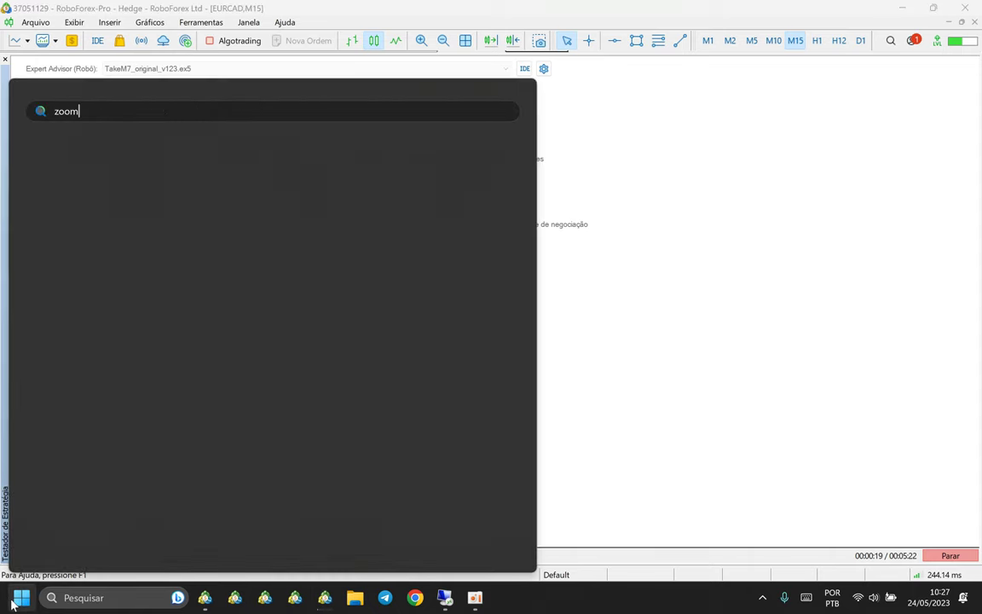
type("it64.exe")
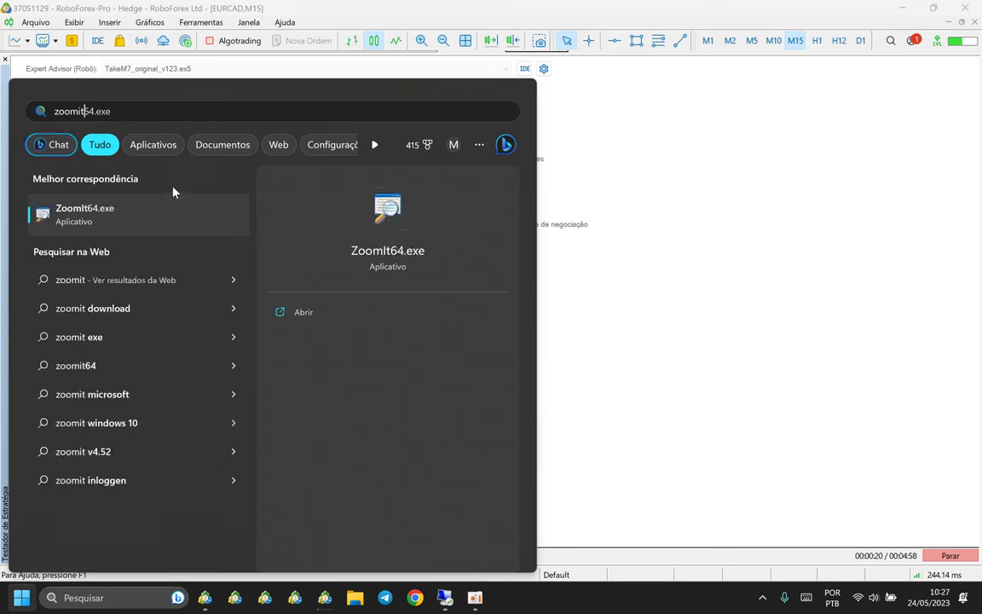
left_click(165, 216)
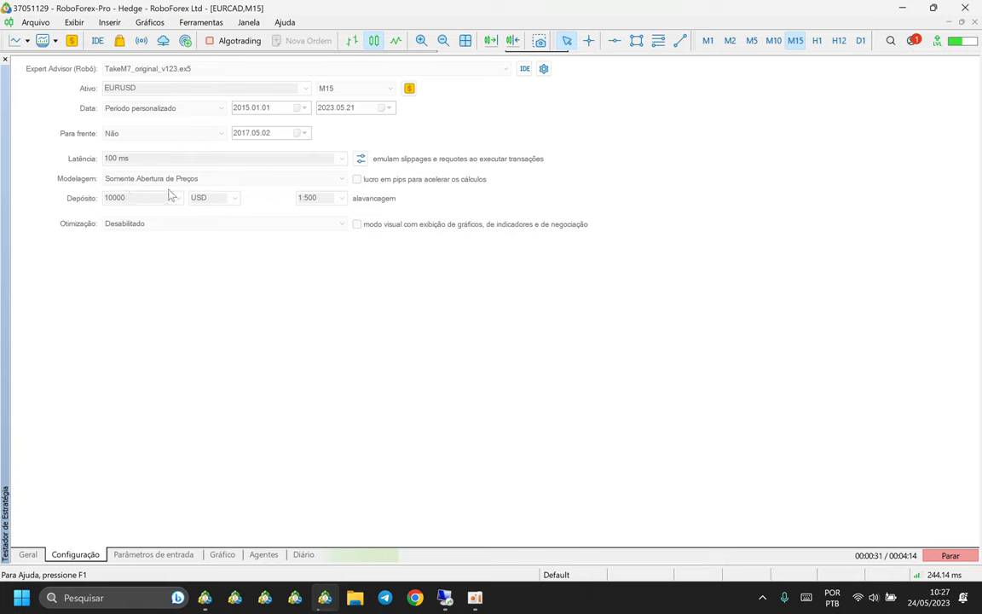
Step: Mark the Modelagem setting "Somente Abertura de Preços" with a red arrow and rectangle, and clear the annotations
mouse_move(51, 171)
left_mouse_down()
mouse_move(82, 162)
mouse_move(49, 127)
mouse_move(37, 94)
left_mouse_up()
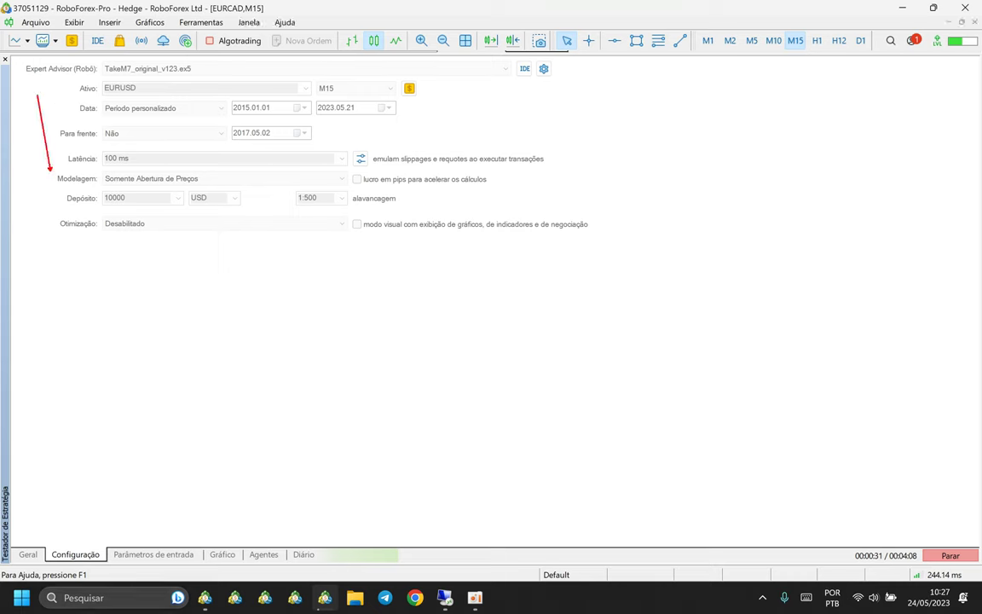
mouse_move(52, 171)
left_mouse_down()
mouse_move(94, 185)
mouse_move(206, 184)
left_mouse_up()
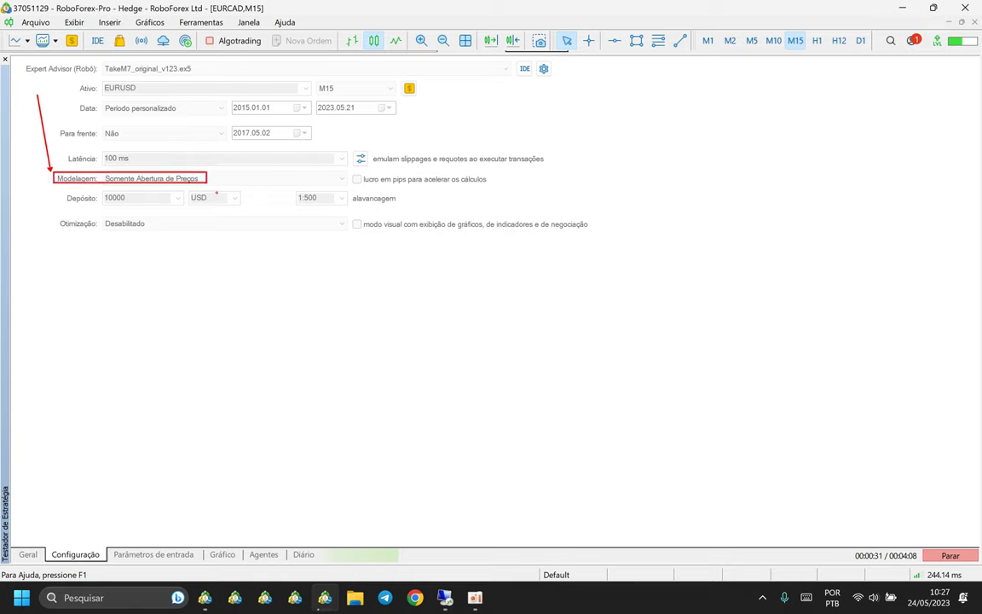
key("Escape")
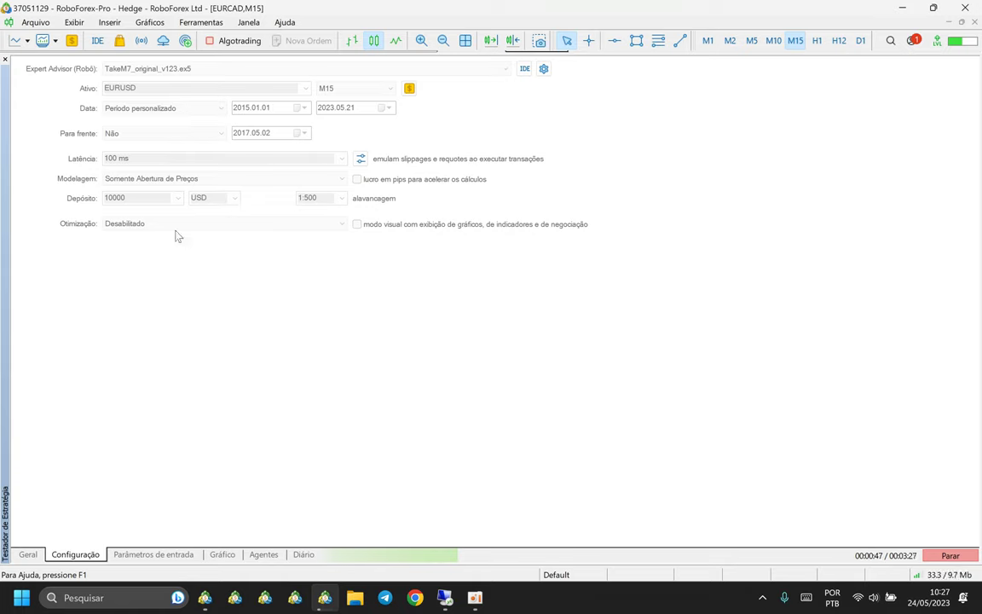
Step: Examine the EURUSD backtest's balance and equity graph together with its statistics report
left_click(221, 555)
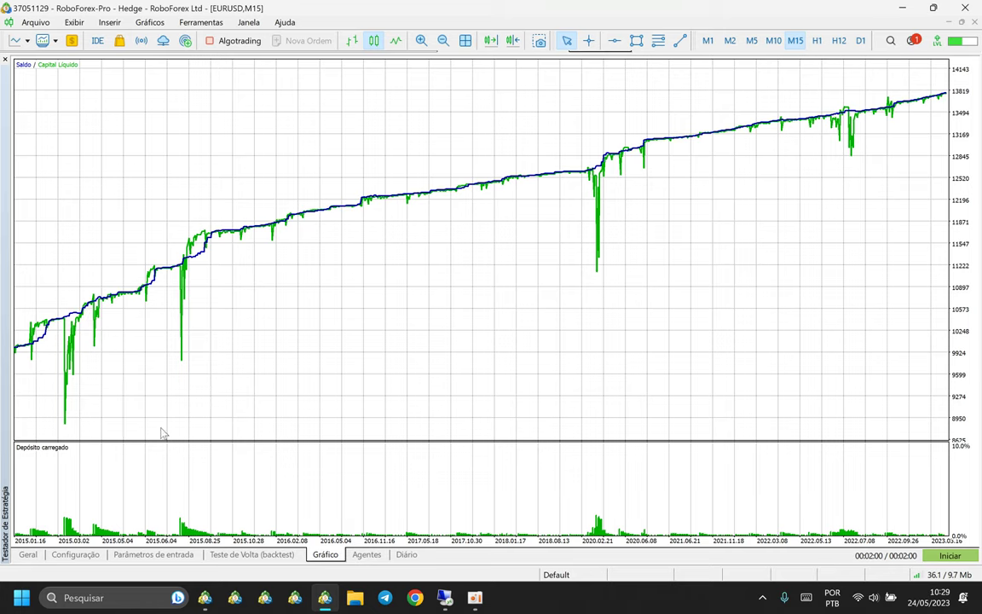
left_click(86, 557)
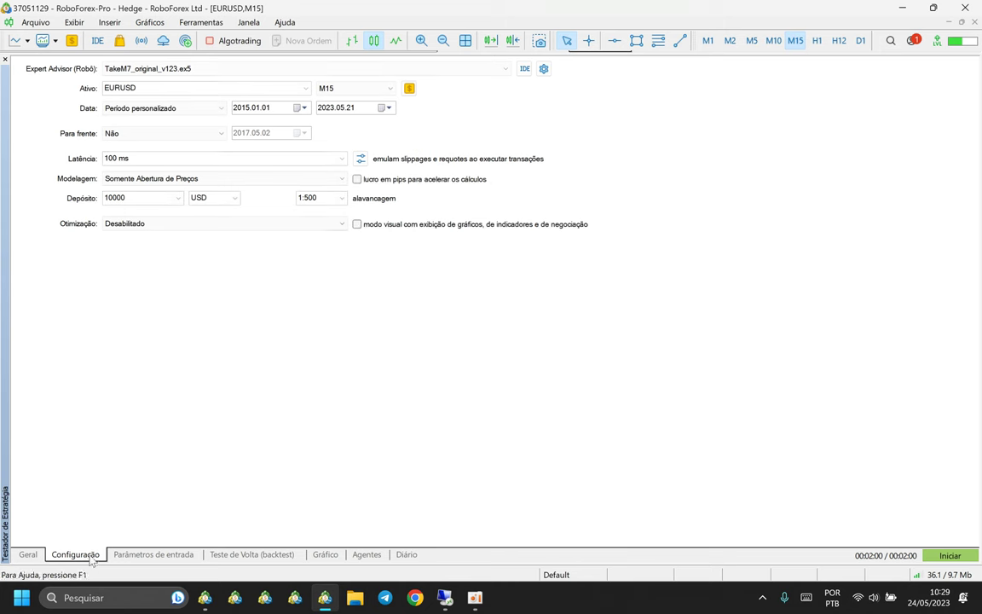
left_click(232, 554)
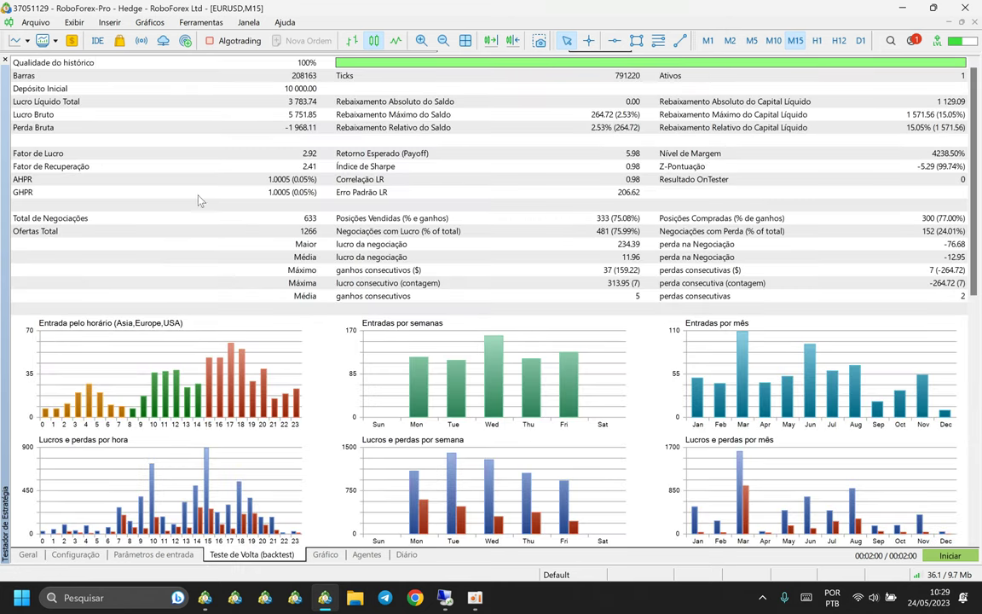
scroll(628, 435, "down", 2)
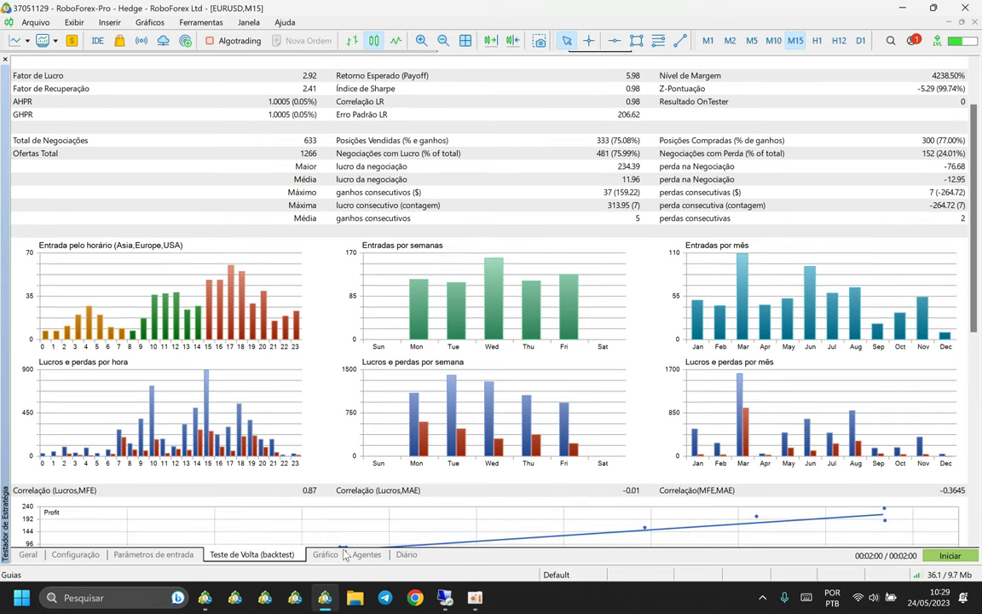
left_click(324, 554)
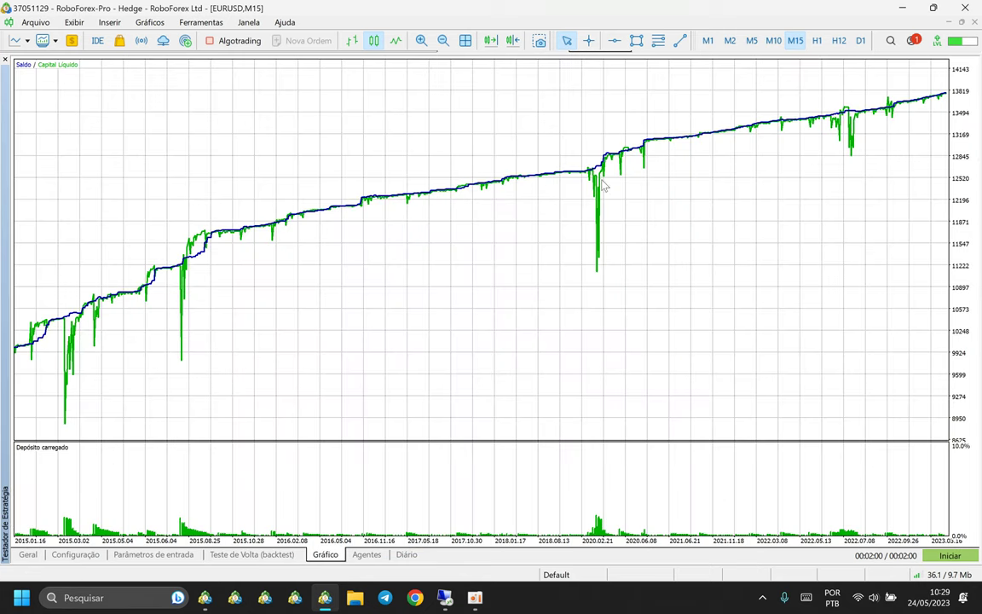
mouse_move(831, 124)
Step: Change the tested symbol to USDCAD and start the backtest
left_click(95, 555)
double_click(128, 88)
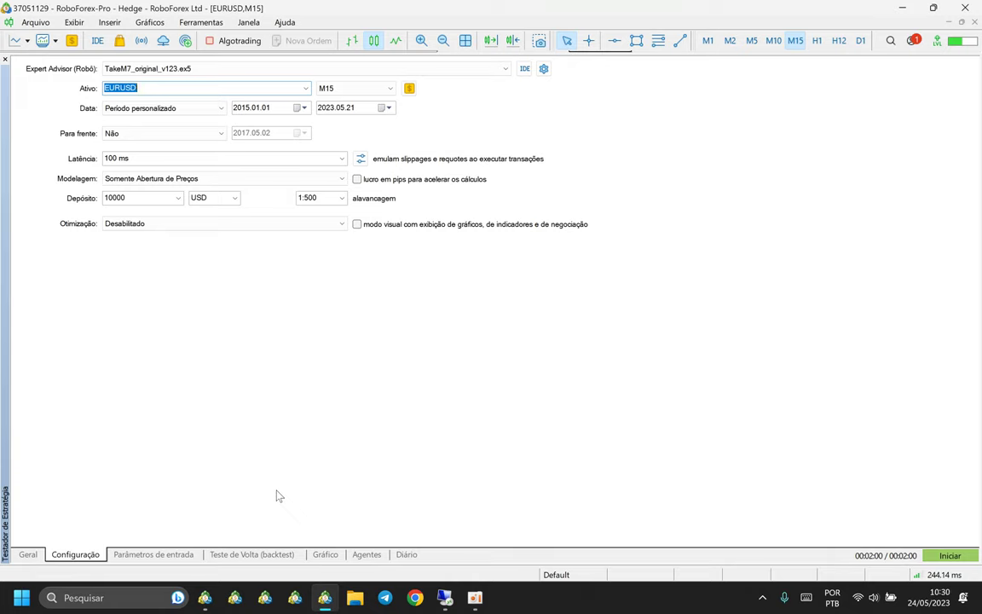
type("usdcad")
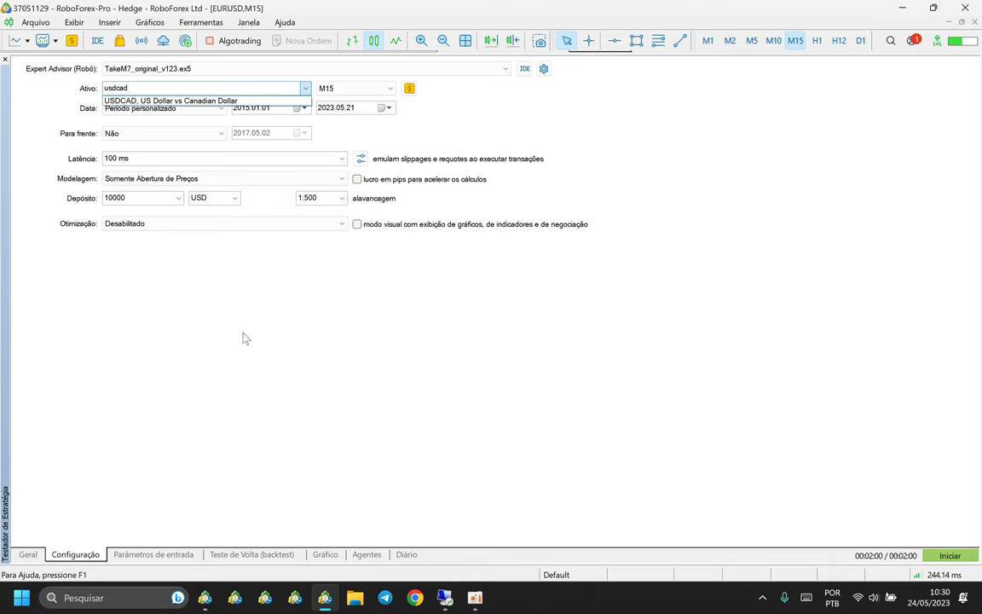
left_click(226, 102)
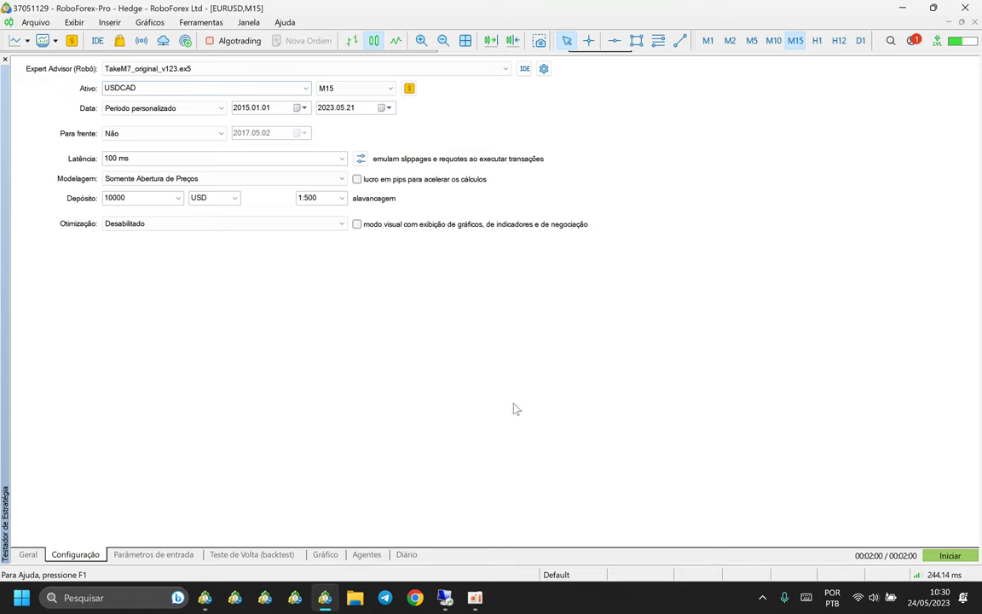
left_click(951, 556)
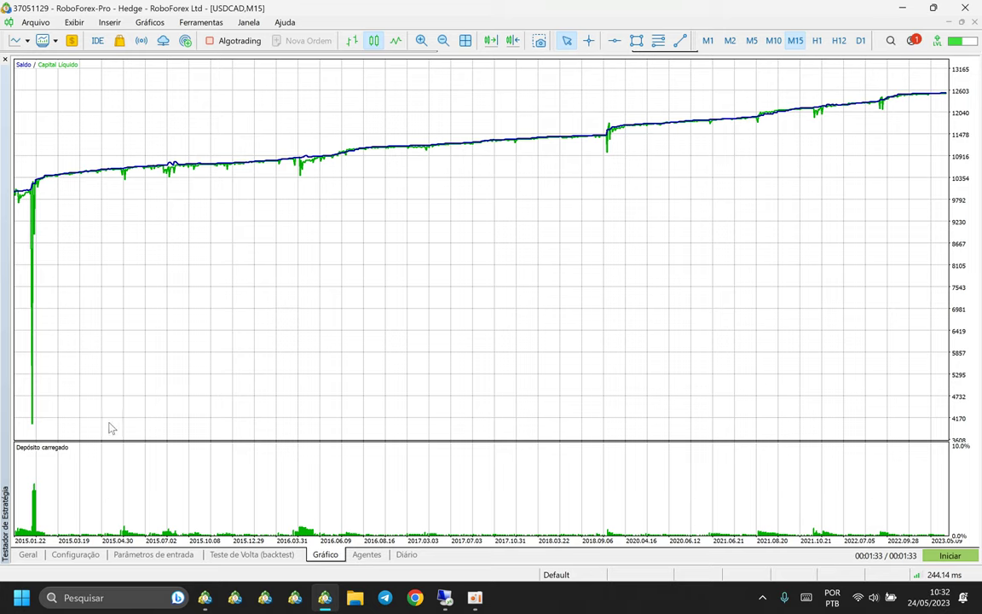
Step: Change the tested symbol to AUDCAD, start the backtest and show its balance graph
left_click(76, 554)
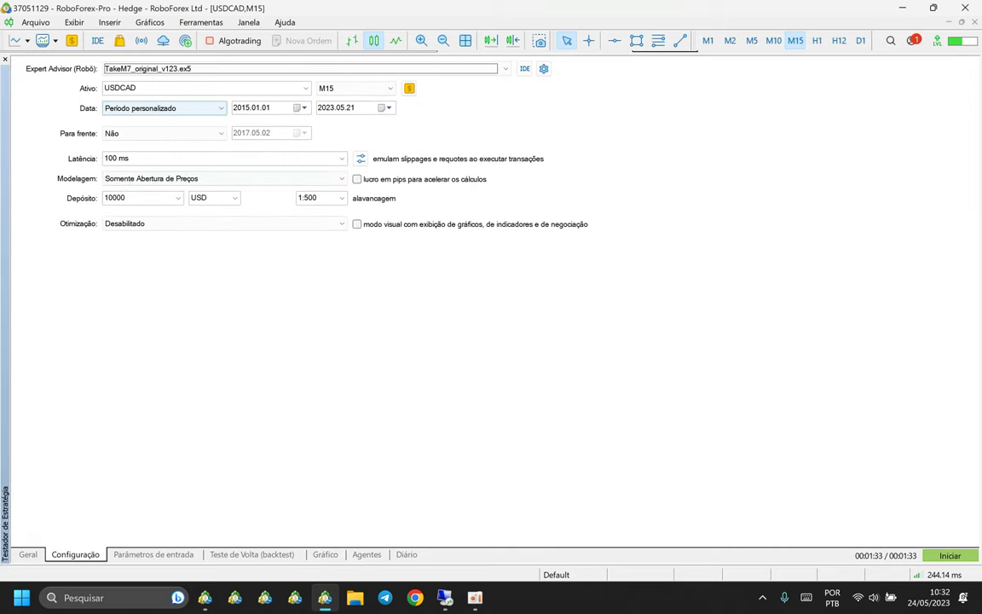
left_click(178, 87)
type("audcad")
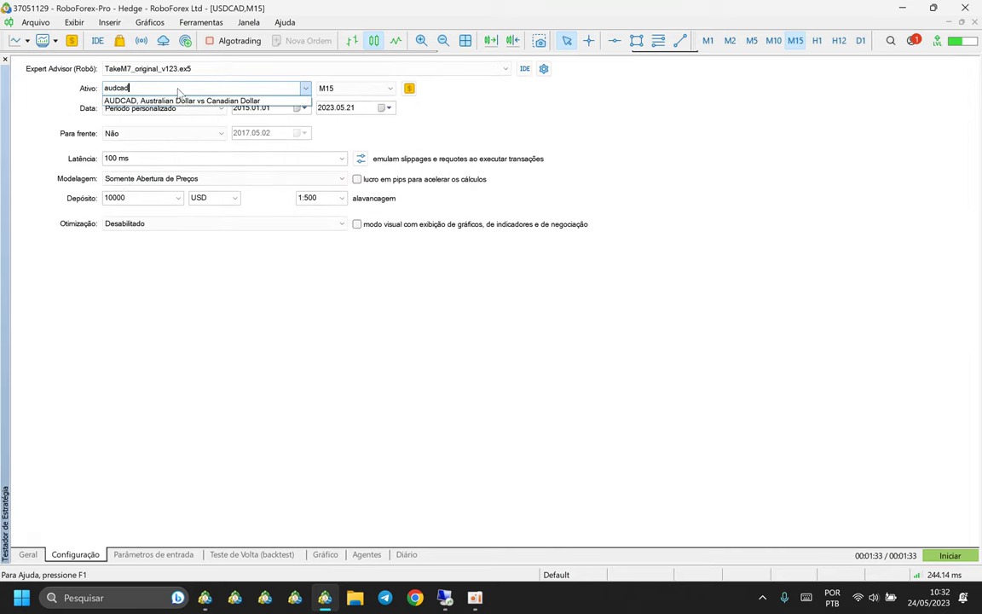
left_click(228, 102)
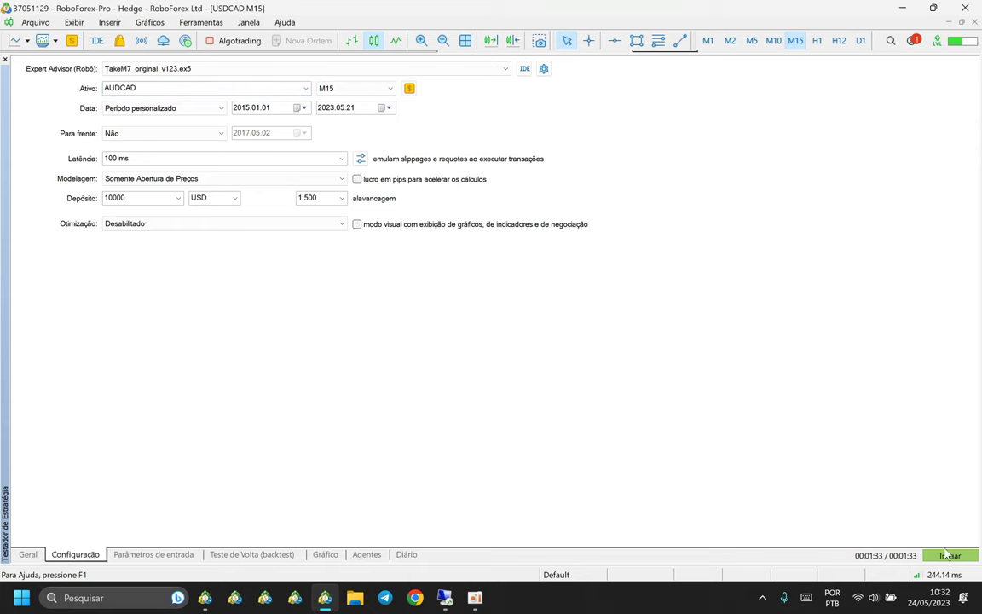
left_click(949, 555)
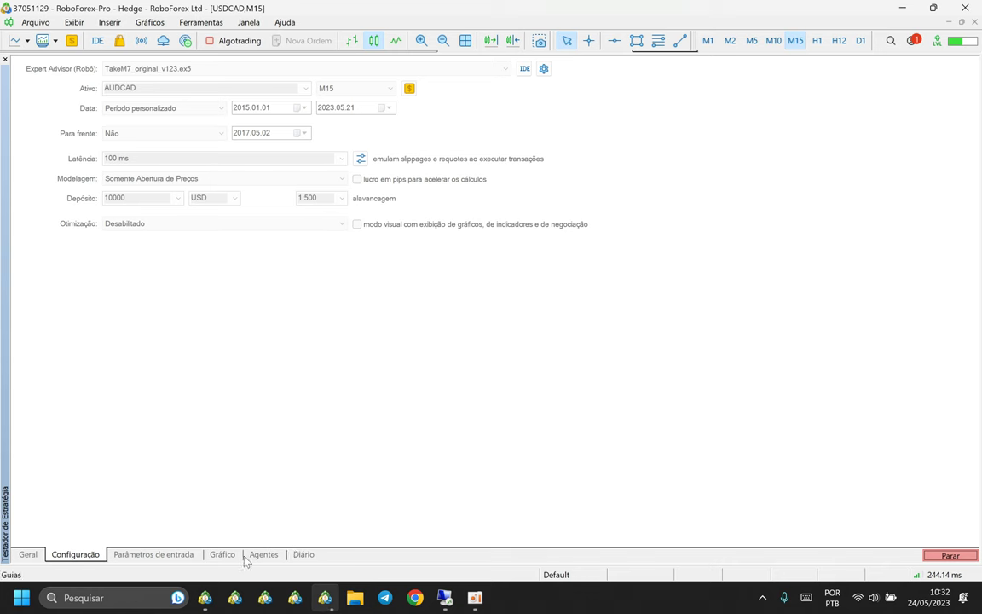
left_click(223, 555)
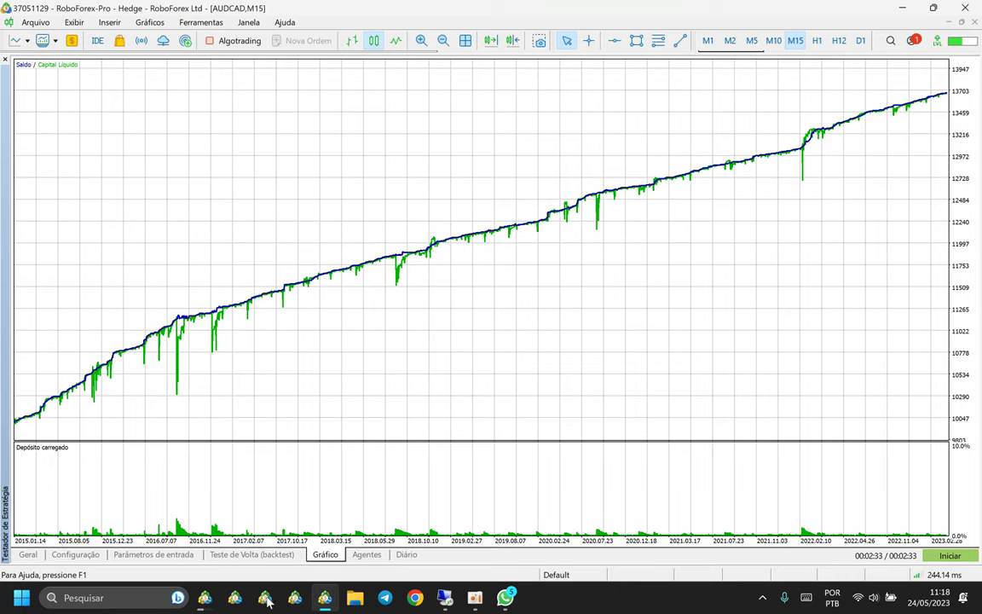
Step: Switch to the XP Investimentos MetaTrader terminal and rearrange its panes to show the three WINM23 M1 charts side by side
left_click(211, 604)
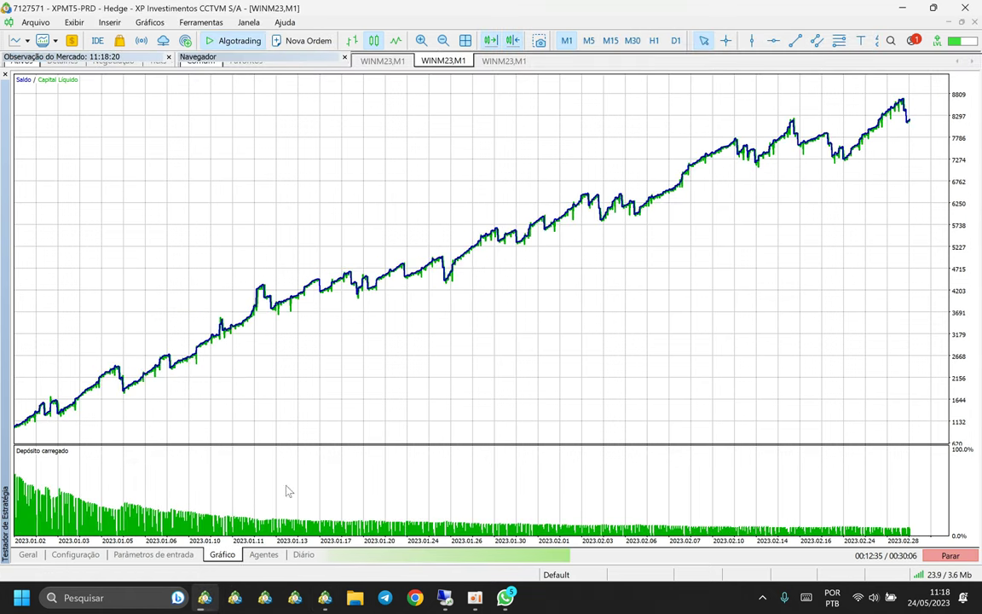
left_click_drag(285, 60, 364, 431)
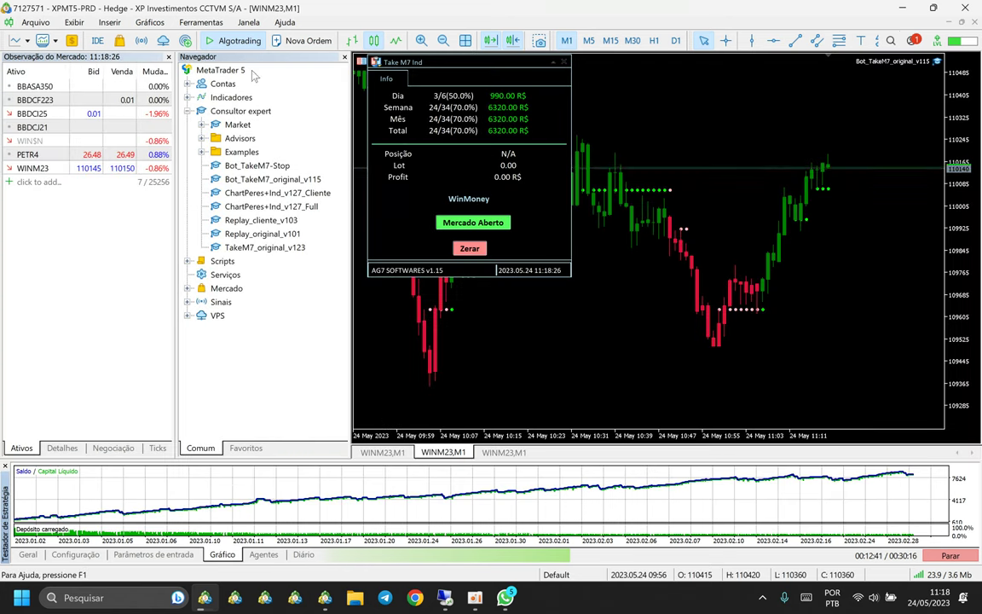
left_click_drag(122, 200, 121, 204)
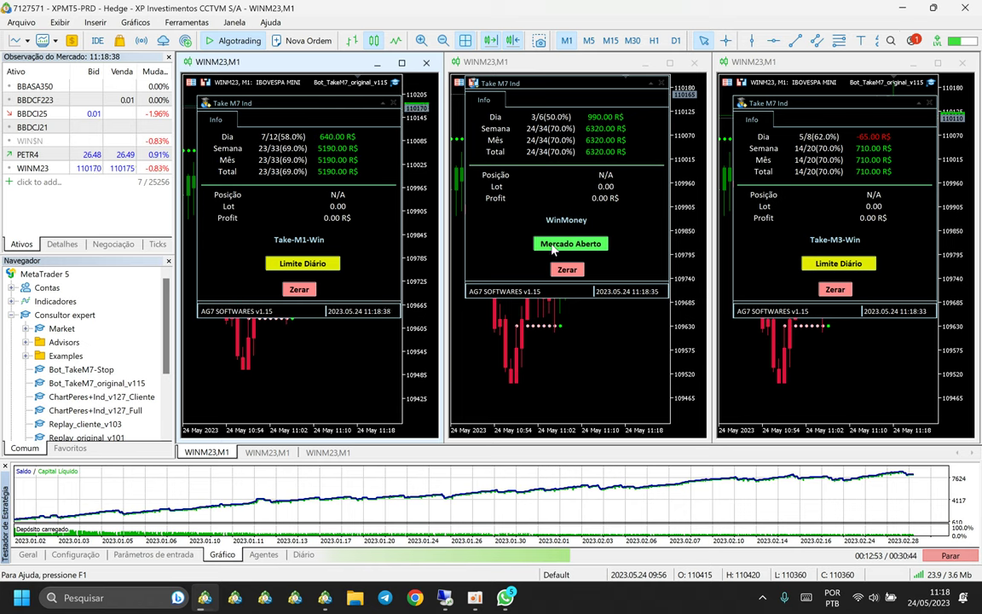
Step: Inspect the Take M7 Ind result panels of the Take-M3-Win, WinMoney and Take-M1-Win setups on the WINM23 charts
left_click(780, 189)
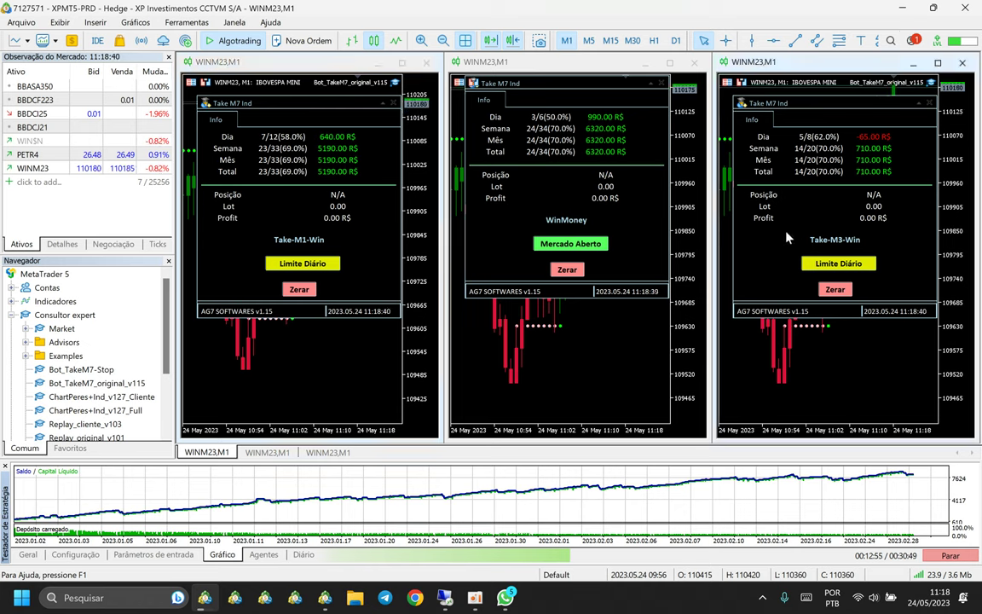
left_click(595, 210)
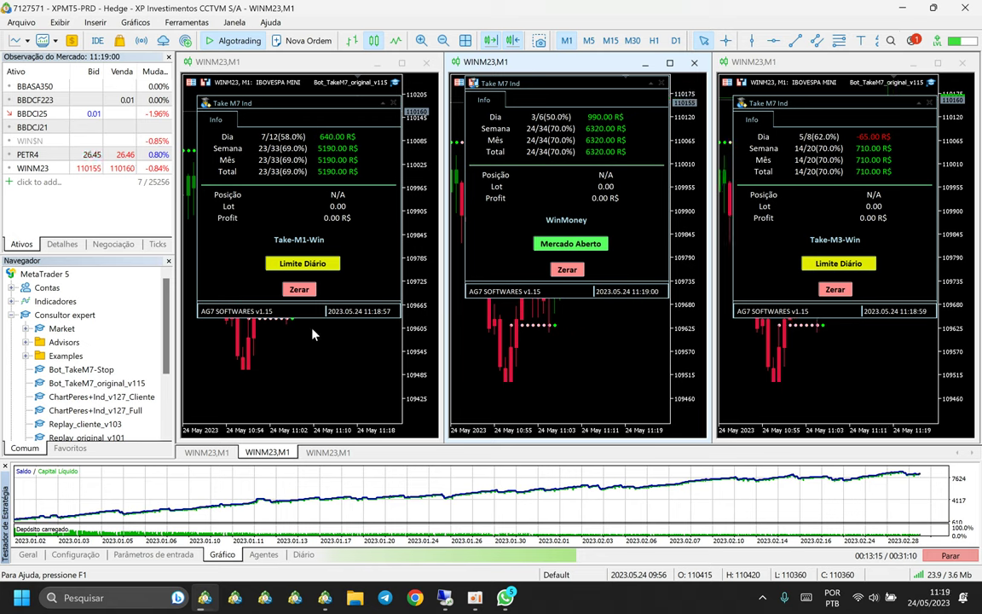
left_click_drag(163, 461, 213, 381)
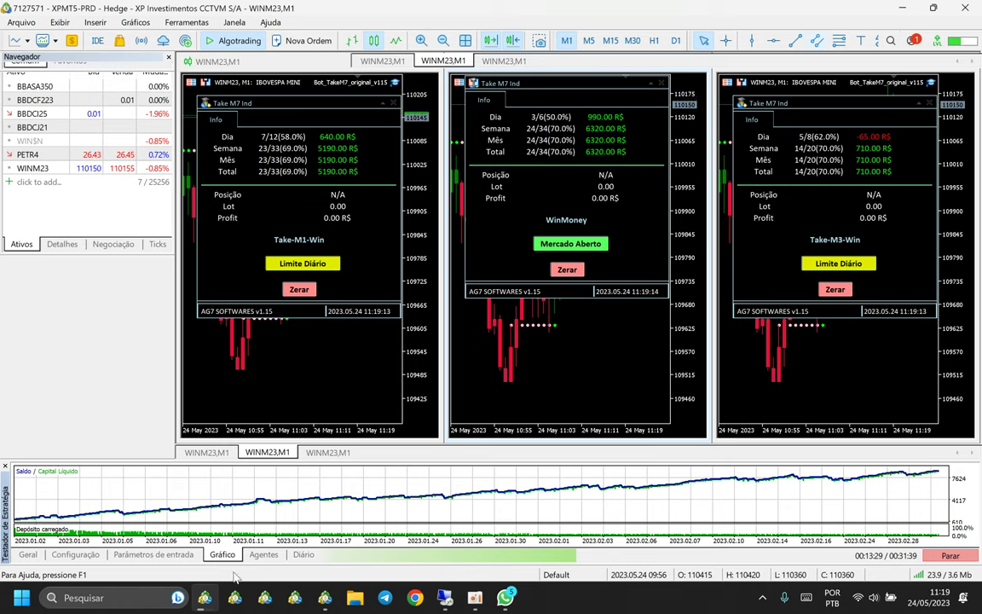
Step: Return to the RoboForex terminal's tester configuration and shrink the tester pane to reveal the expert advisors in the Navigator
key("alt+Tab")
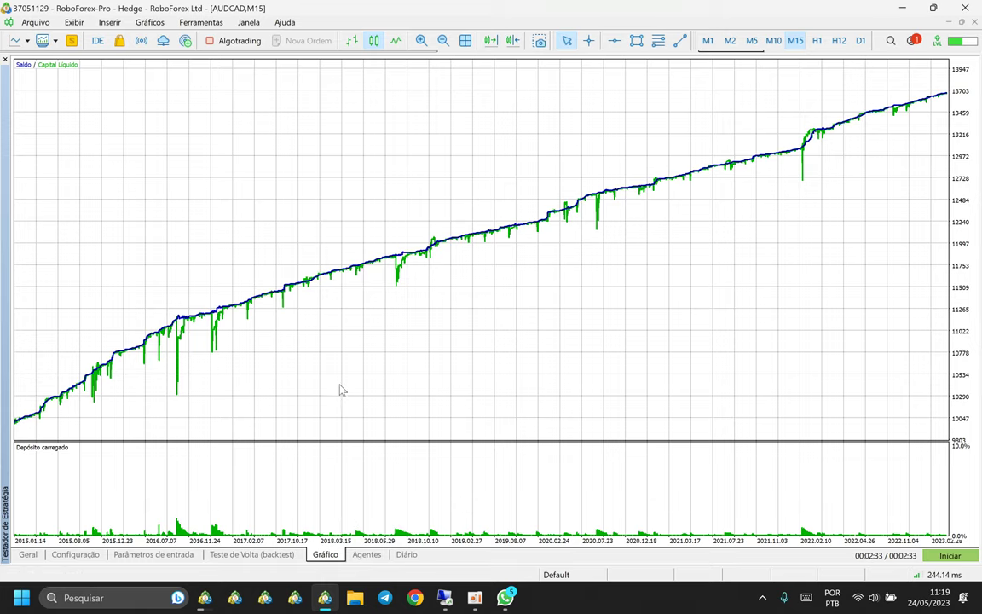
left_click(78, 555)
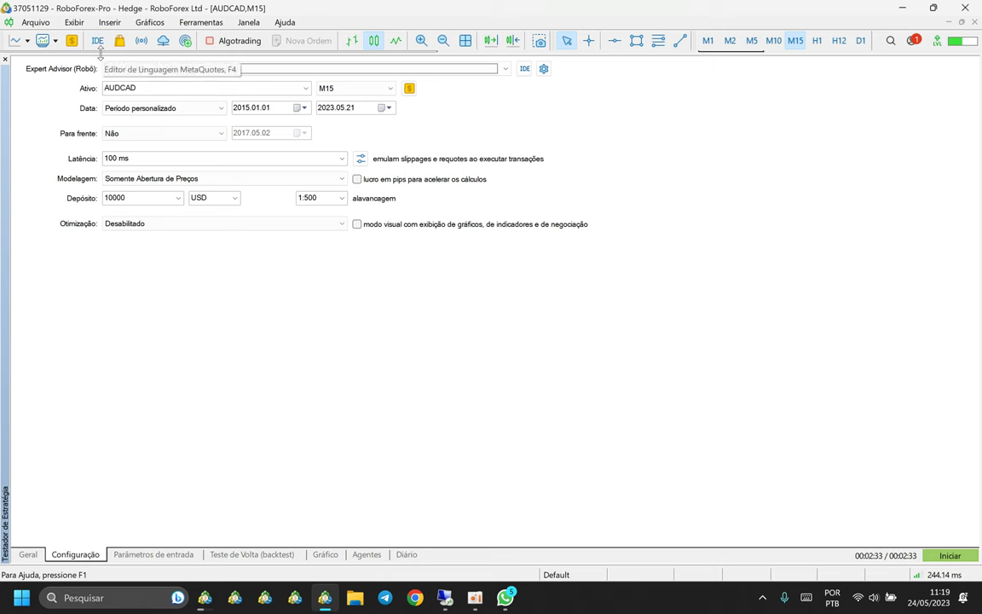
left_click_drag(100, 53, 184, 274)
scroll(261, 187, "down", 1)
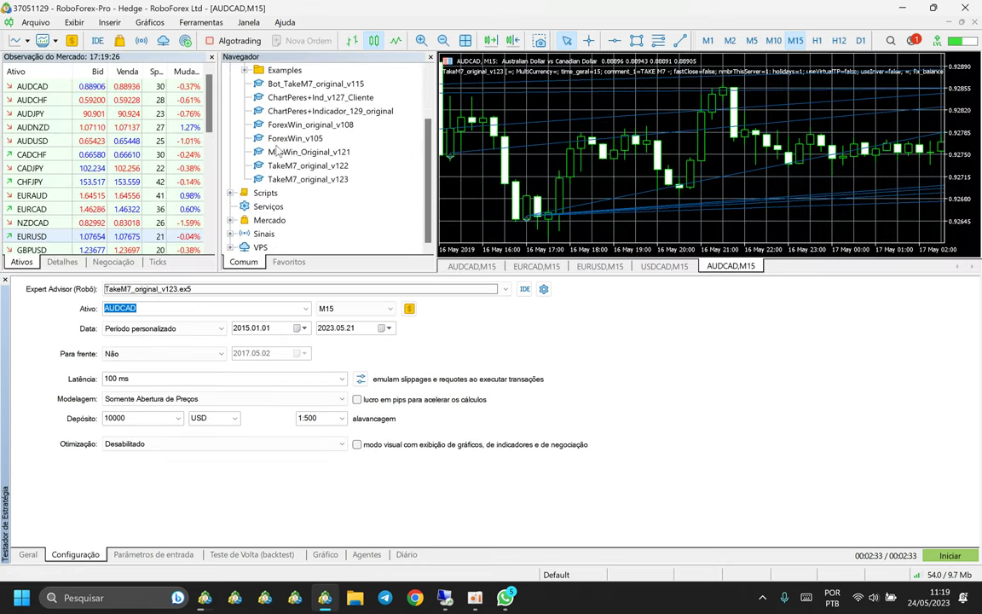
Step: Collapse the expert advisor list in the Navigator and close all open chart windows
scroll(248, 153, "up", 2)
left_click(230, 111)
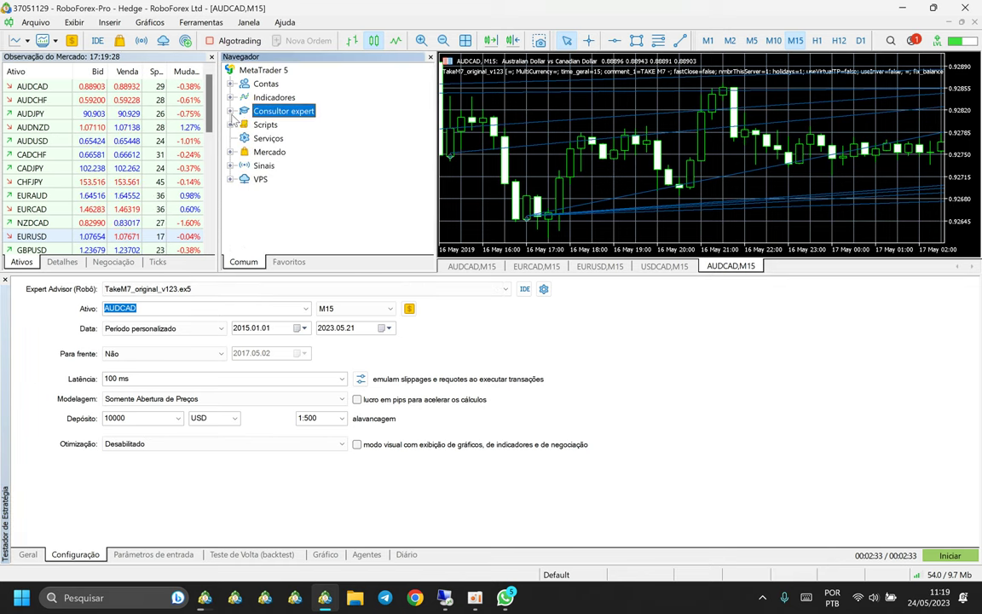
key("ctrl+F4")
key("ctrl+F4")
key("ctrl+F4")
key("ctrl+F4")
key("ctrl+F4")
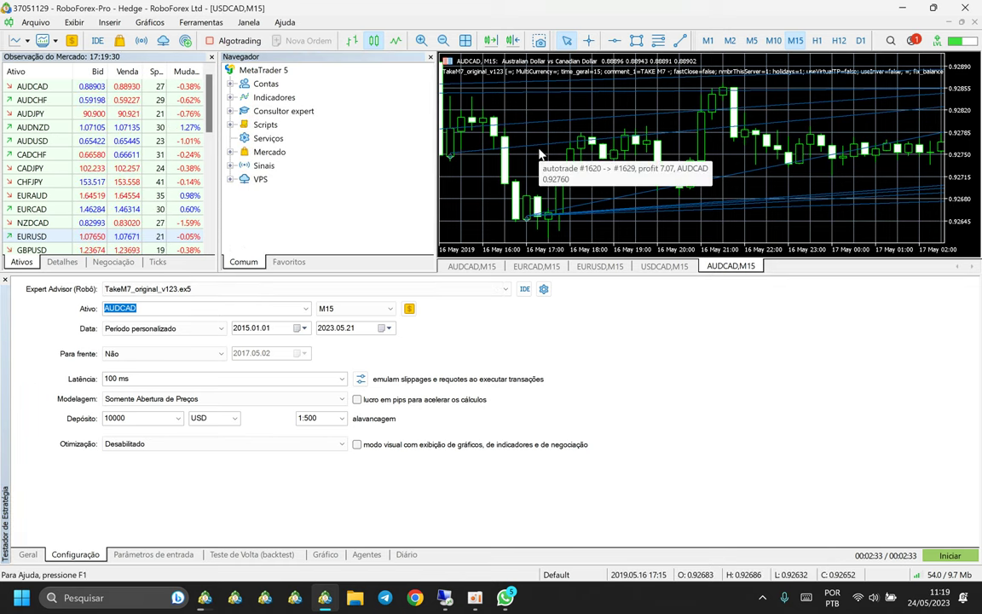
key("ctrl+F4")
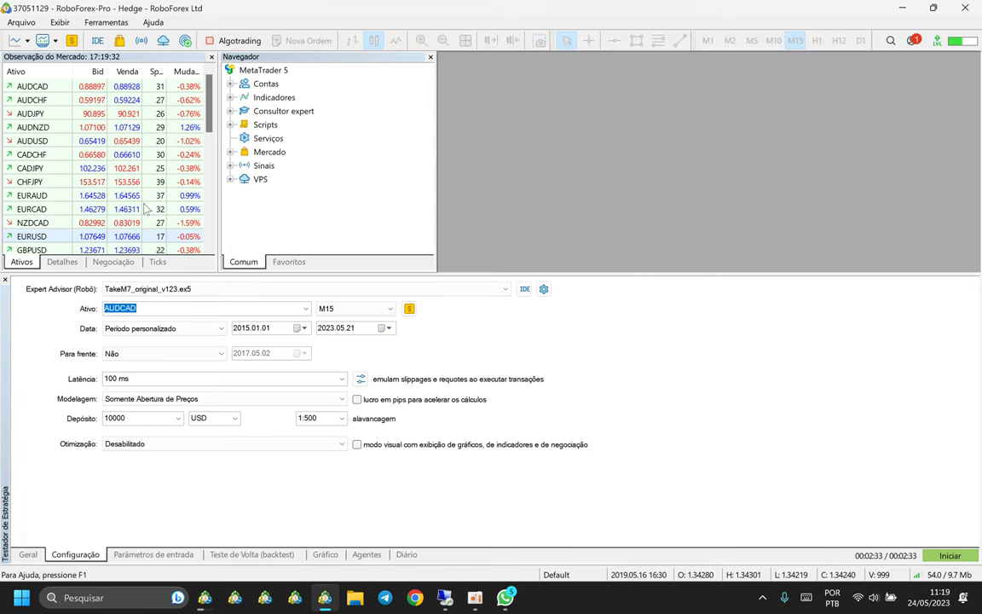
Step: Show all available symbols in Market Watch
scroll(77, 175, "down", 3)
scroll(76, 174, "down", 5)
scroll(68, 145, "up", 8)
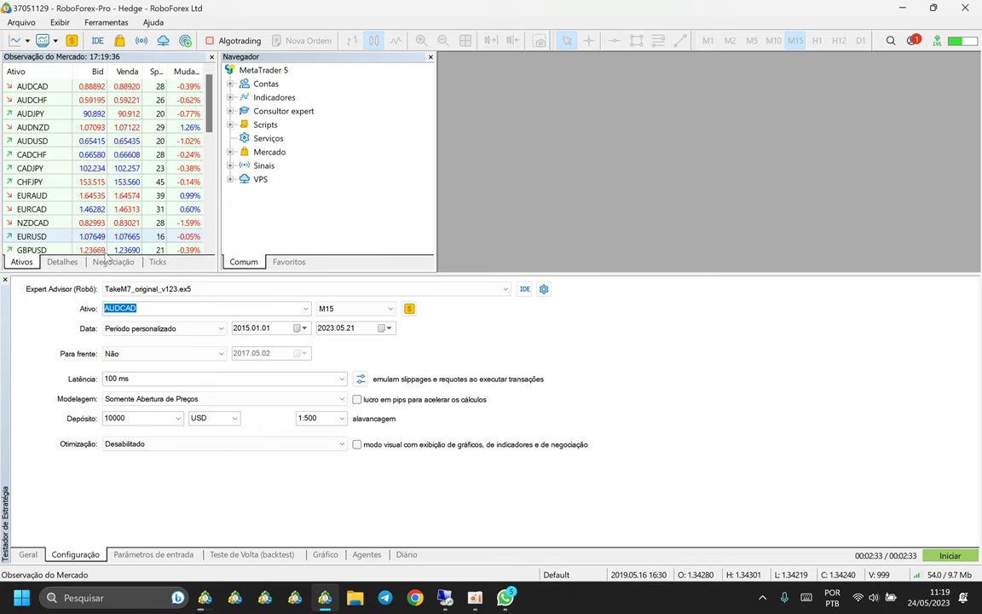
left_click(60, 119)
right_click(54, 118)
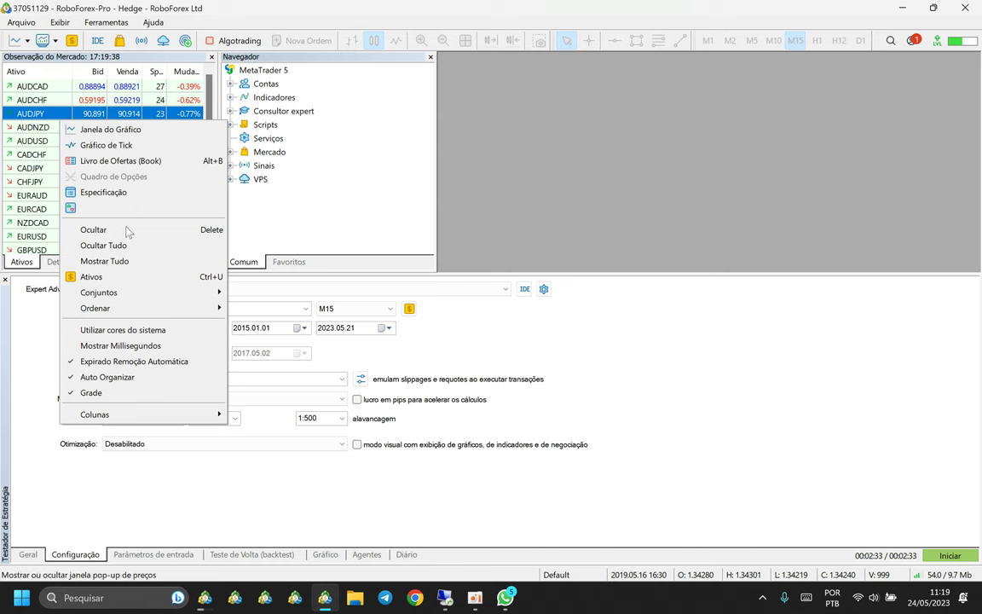
left_click(118, 253)
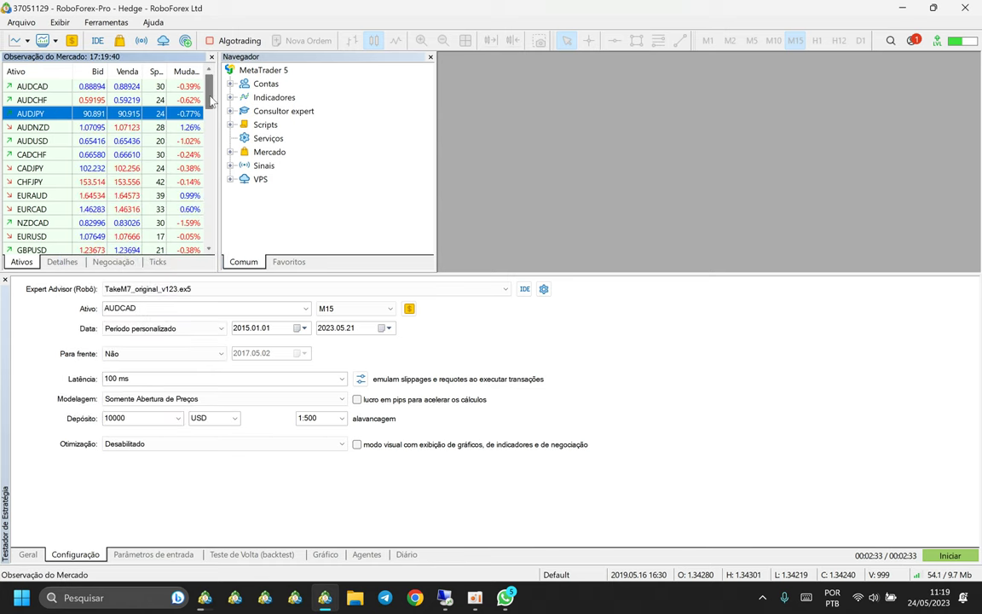
scroll(209, 213, "up", 5)
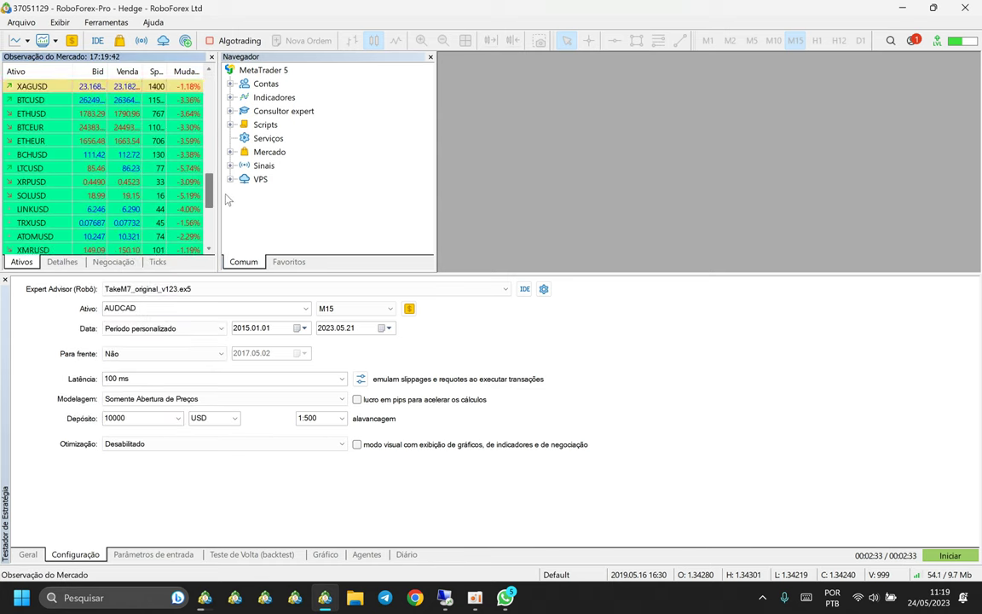
Step: Hide the metals and cryptocurrencies from XAUUSD onward in Market Watch, keeping only the currency pairs, and review the remaining list
left_click(23, 112)
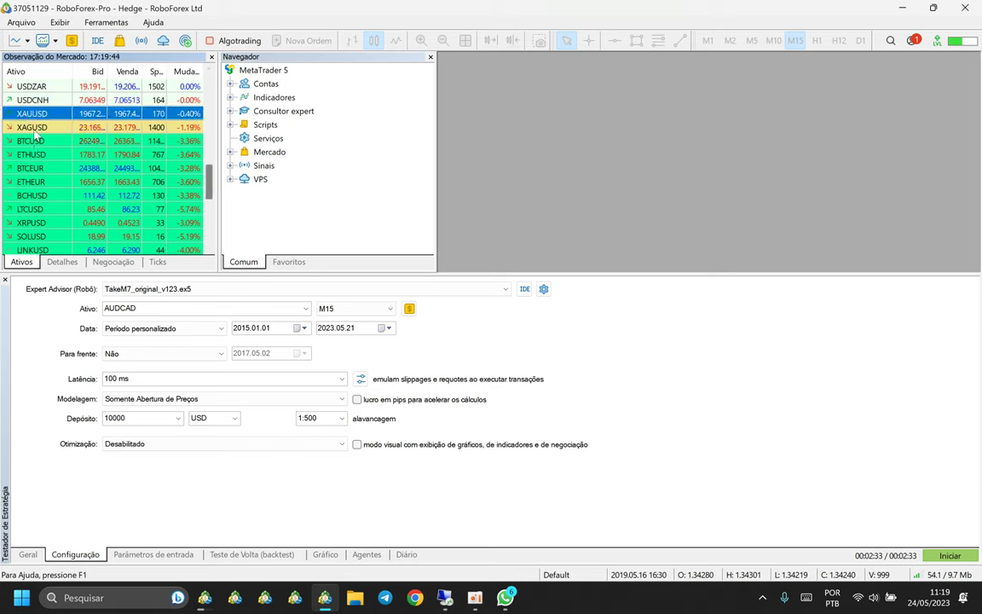
scroll(64, 155, "down", 3)
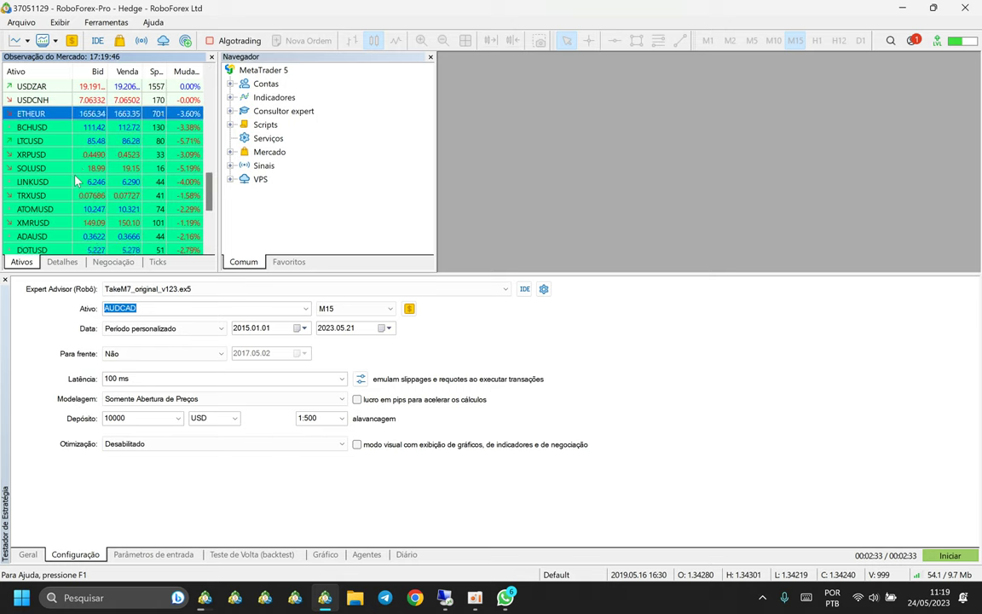
scroll(96, 195, "up", 5)
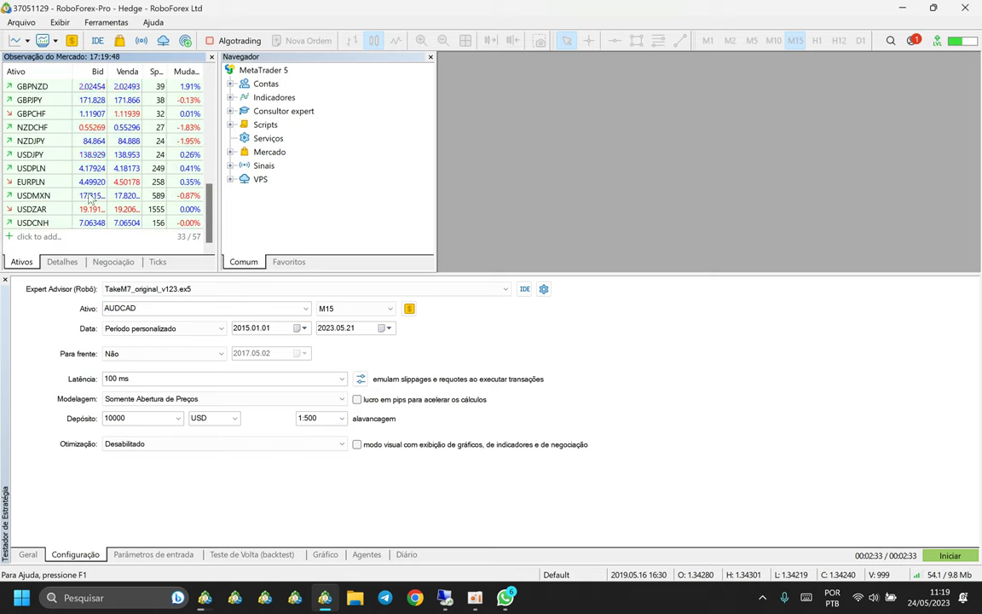
scroll(66, 158, "up", 4)
scroll(72, 179, "down", 6)
scroll(81, 213, "up", 6)
scroll(87, 249, "down", 5)
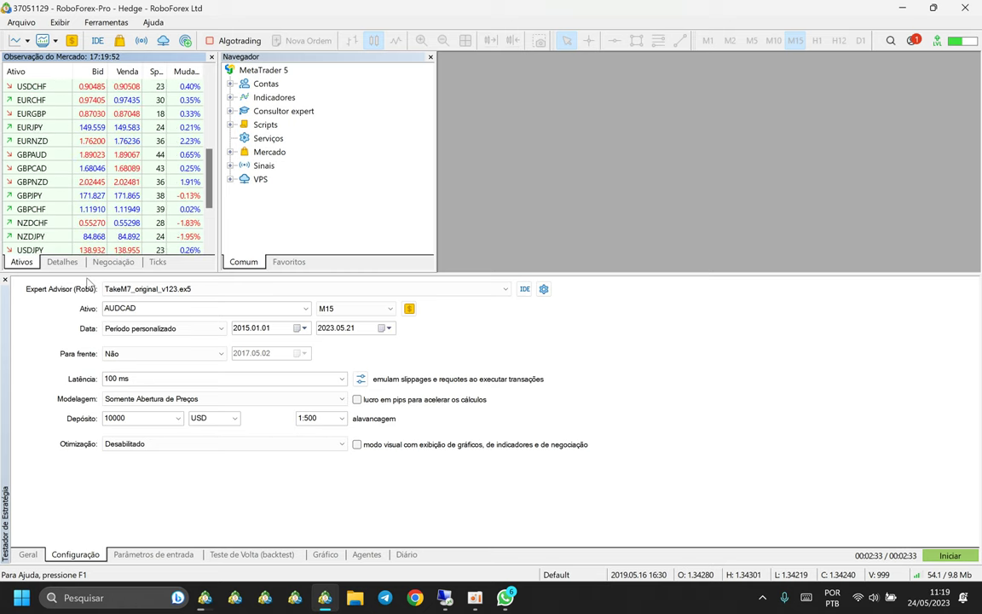
Step: Set the tester's optimization to "Todos os ativos selecionados na tabela de Observação do Mercado" and check the Market Watch symbols
left_click_drag(86, 272, 147, 55)
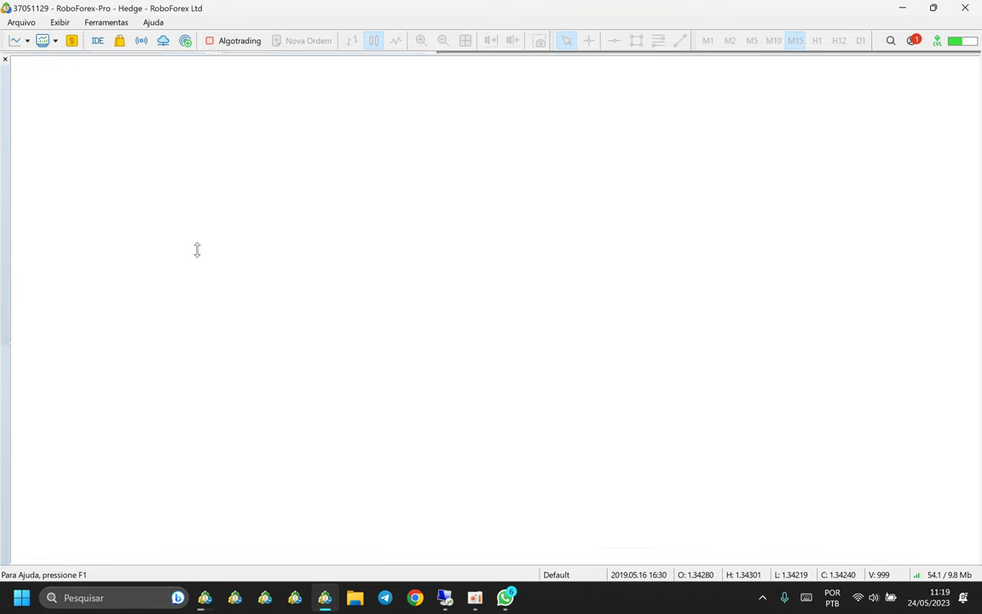
left_click(120, 224)
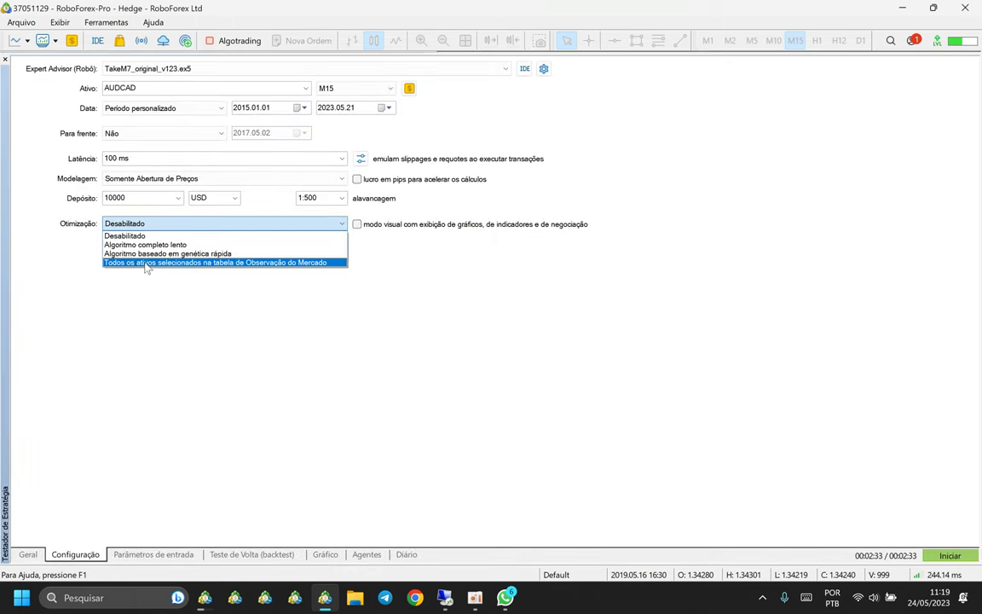
left_click(247, 263)
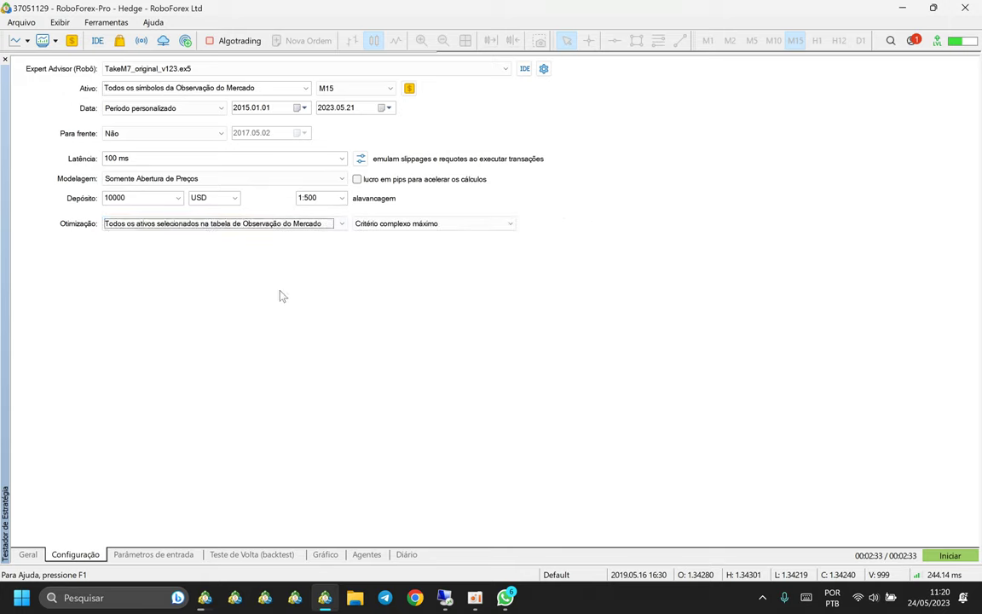
double_click(76, 56)
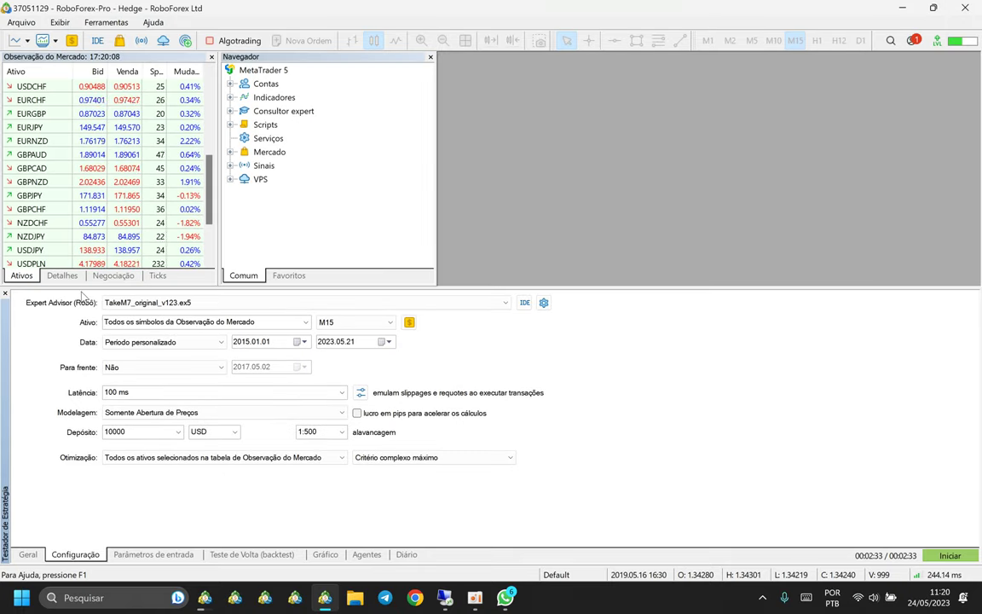
left_click_drag(86, 290, 85, 51)
Step: Set the test date period to "Último ano"
left_click(246, 109)
left_click(158, 108)
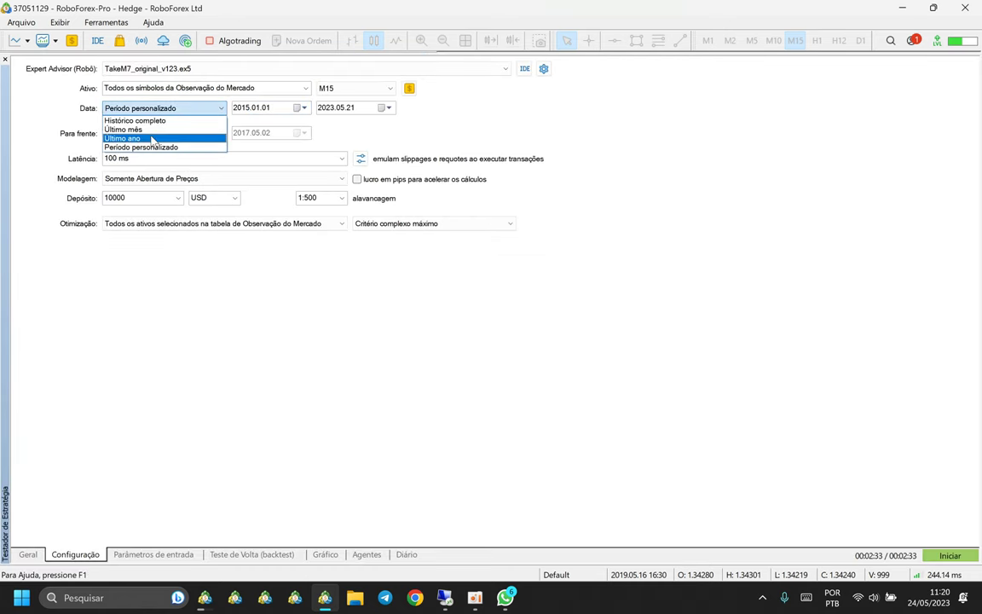
left_click(152, 138)
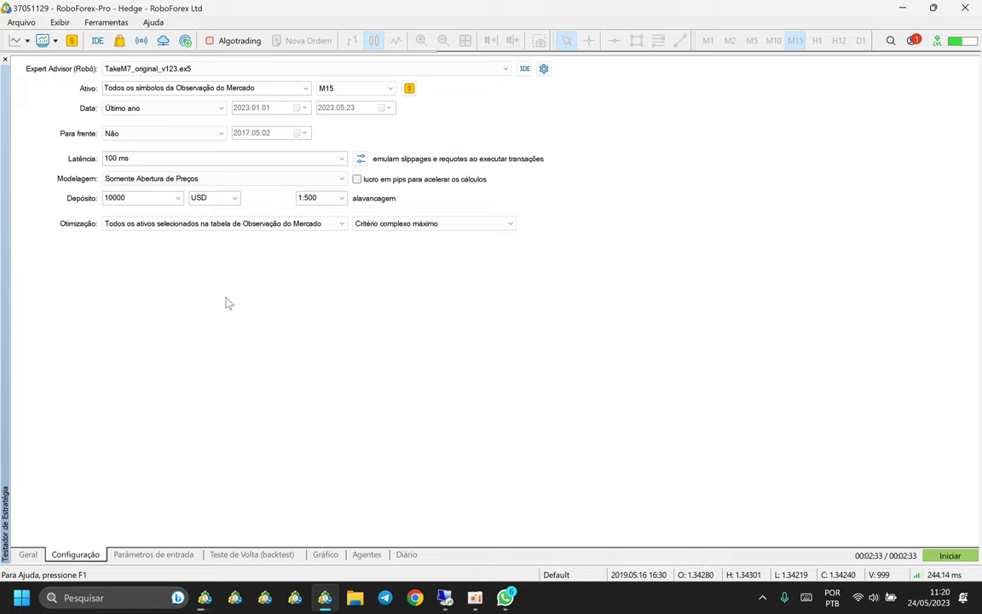
Step: Try "OHLC por 1 minuto" modelling, return it to "Somente Abertura de Preços" and run the optimization
left_click(145, 181)
left_click(143, 203)
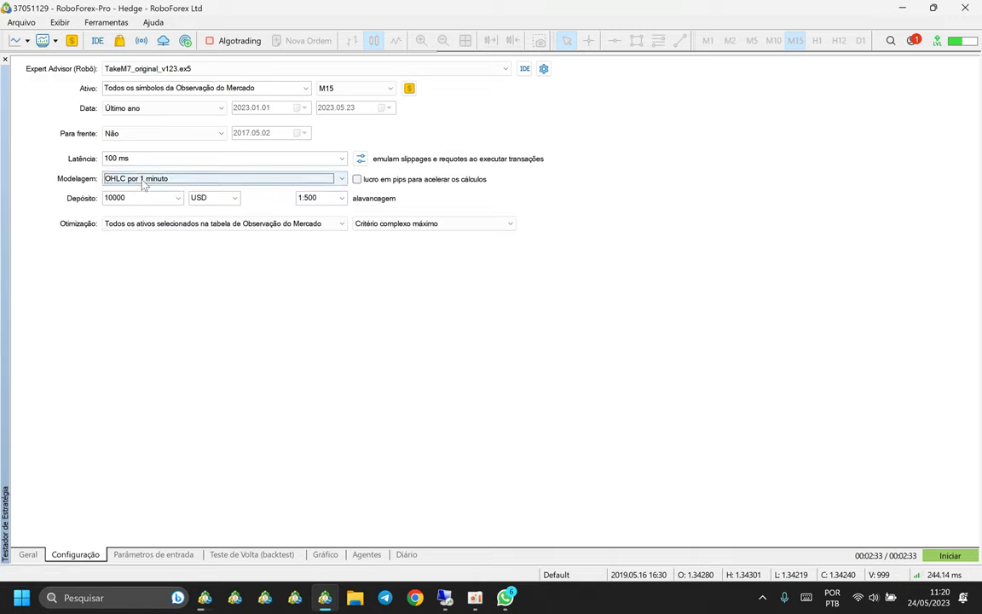
left_click(144, 184)
left_click(141, 218)
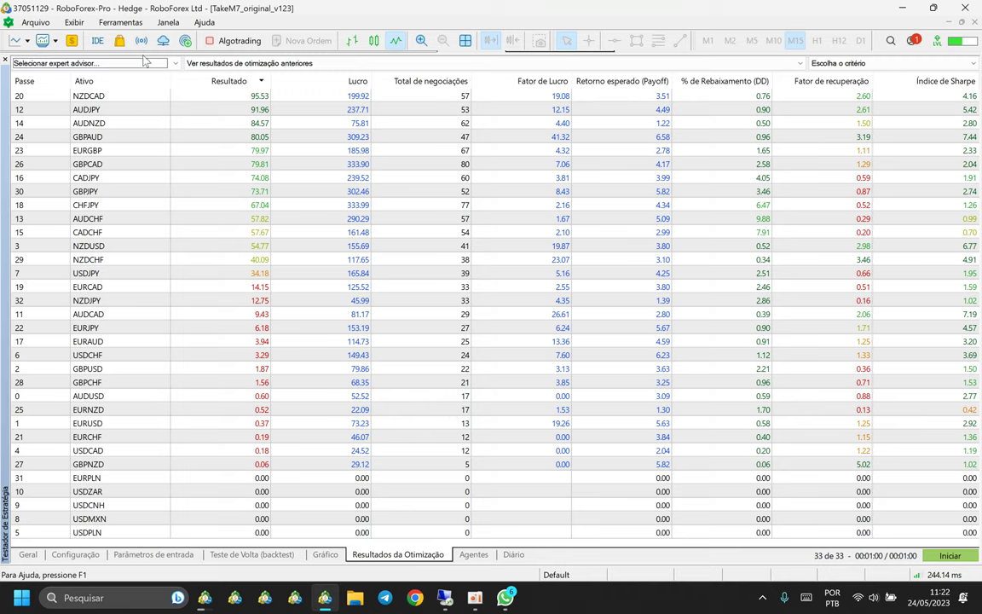
Step: Look at the optimization graph, enlarge the results table to compare the pairs, and view the table's display and filter options
double_click(197, 314)
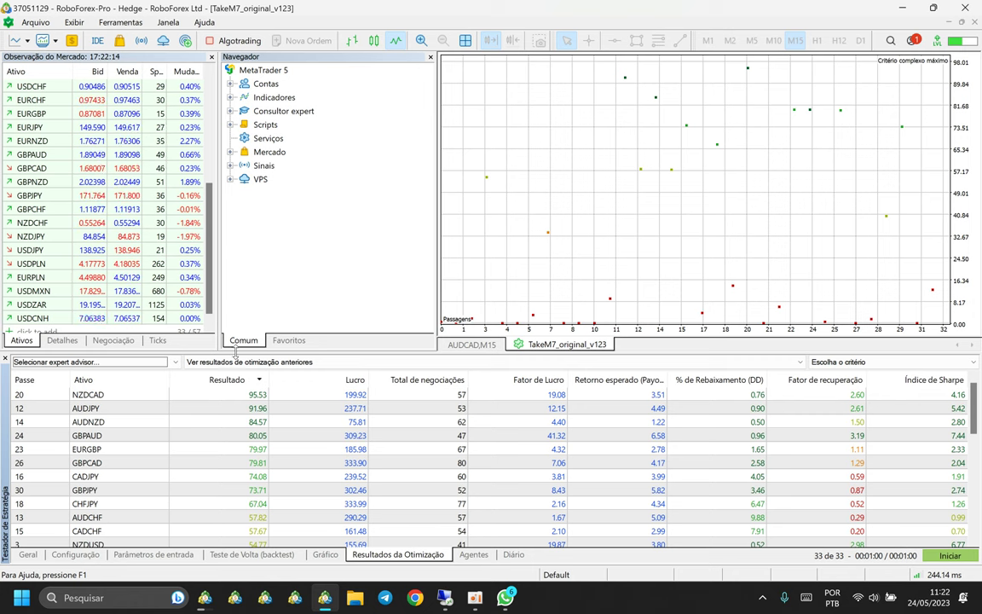
left_click_drag(236, 351, 230, 42)
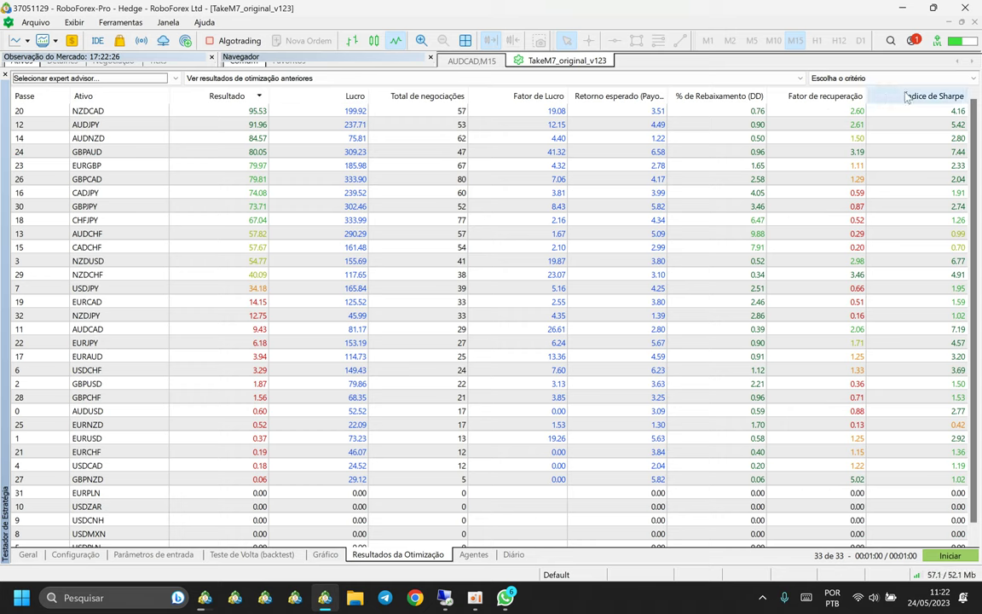
right_click(603, 193)
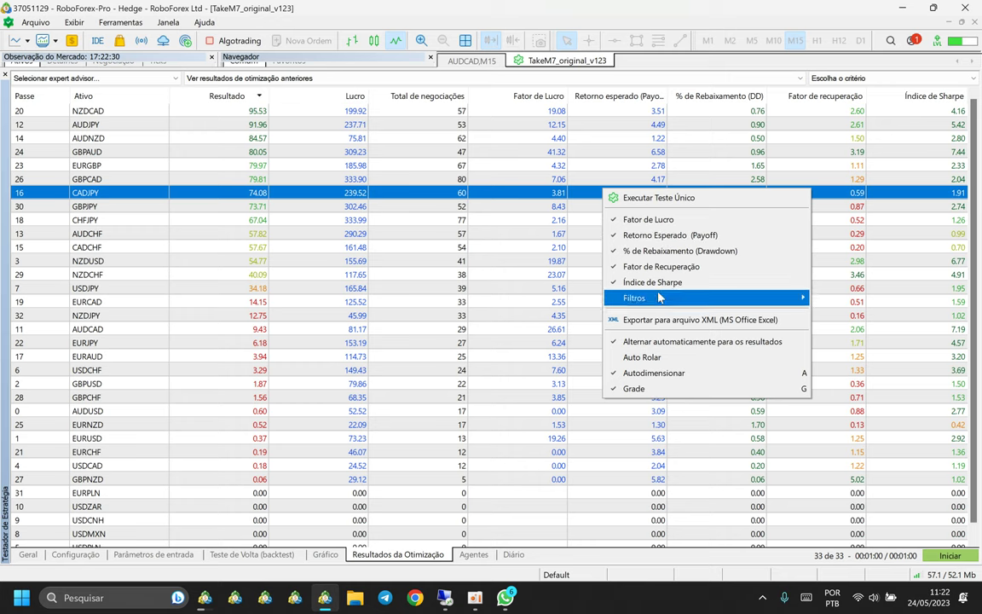
left_click(503, 178)
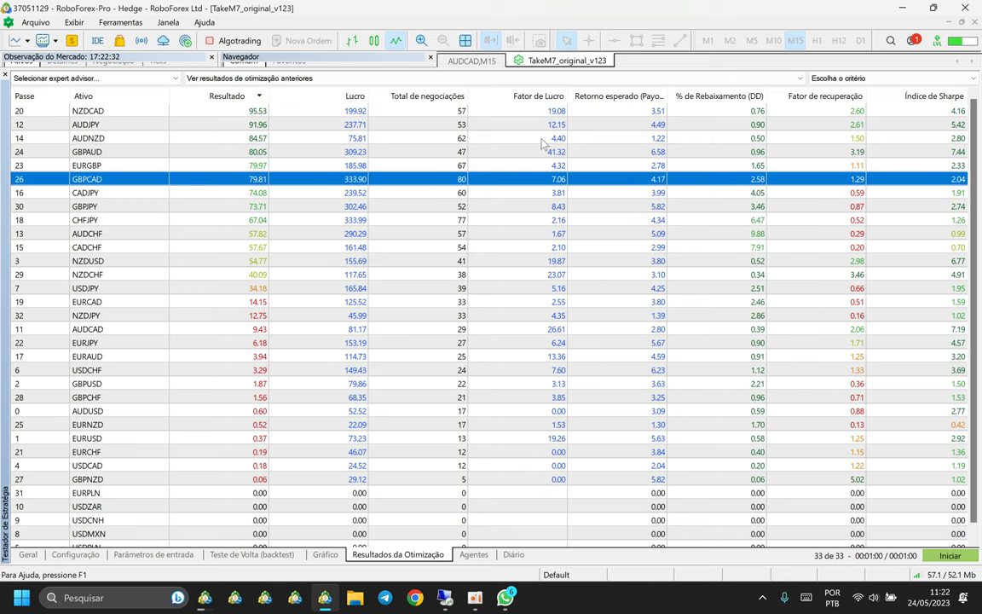